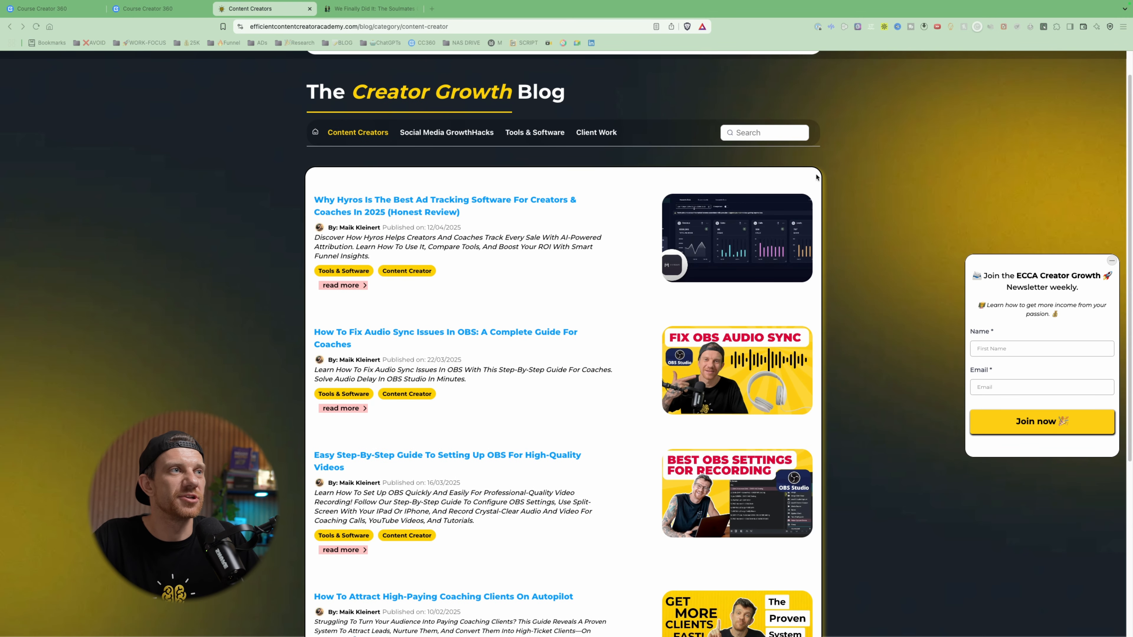
- Examine the article list on the Creator Growth Blog and the blog overview of The Soulmates On The Move
{"action": "scroll", "coordinate": [767, 297], "scroll_direction": "down", "scroll_amount": 5}
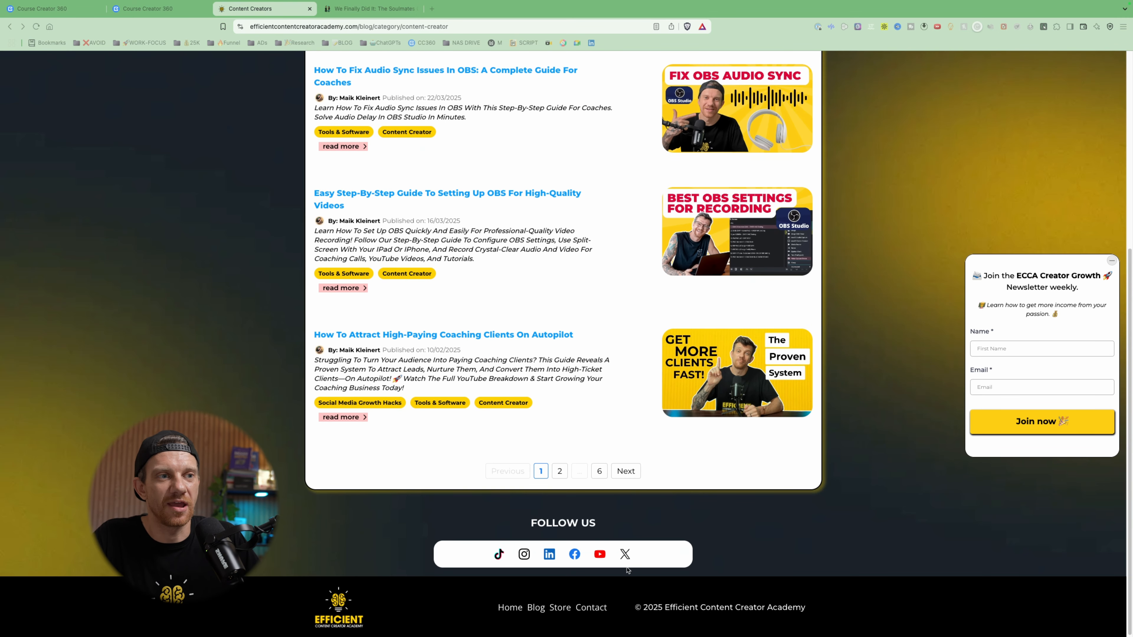
{"action": "scroll", "coordinate": [630, 509], "scroll_direction": "up", "scroll_amount": 5}
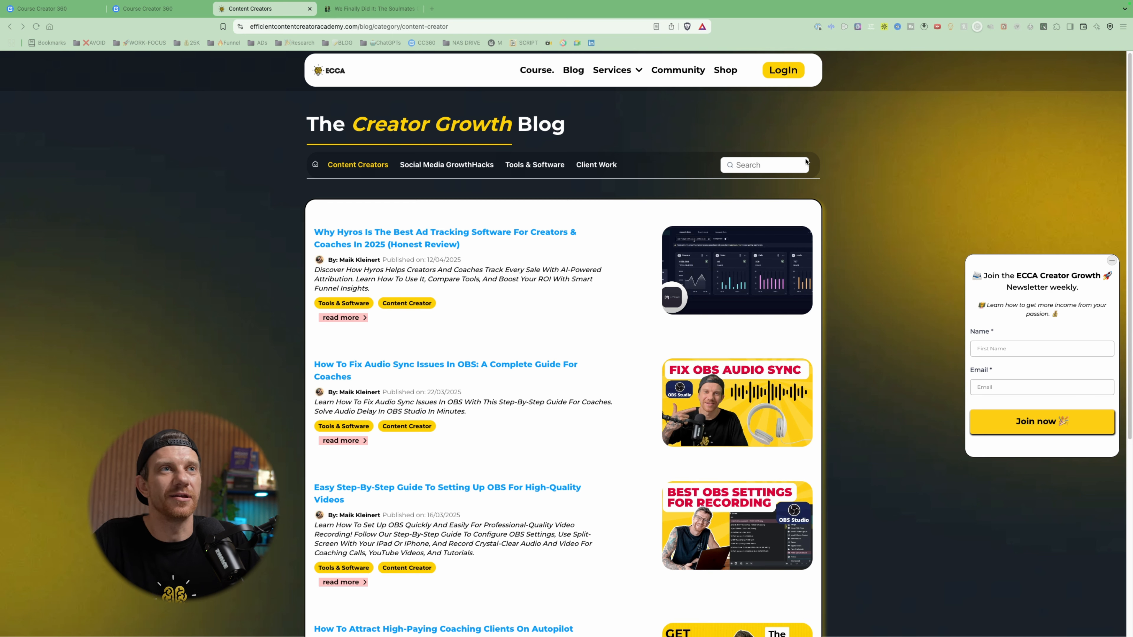
{"action": "key", "text": "ctrl+Tab"}
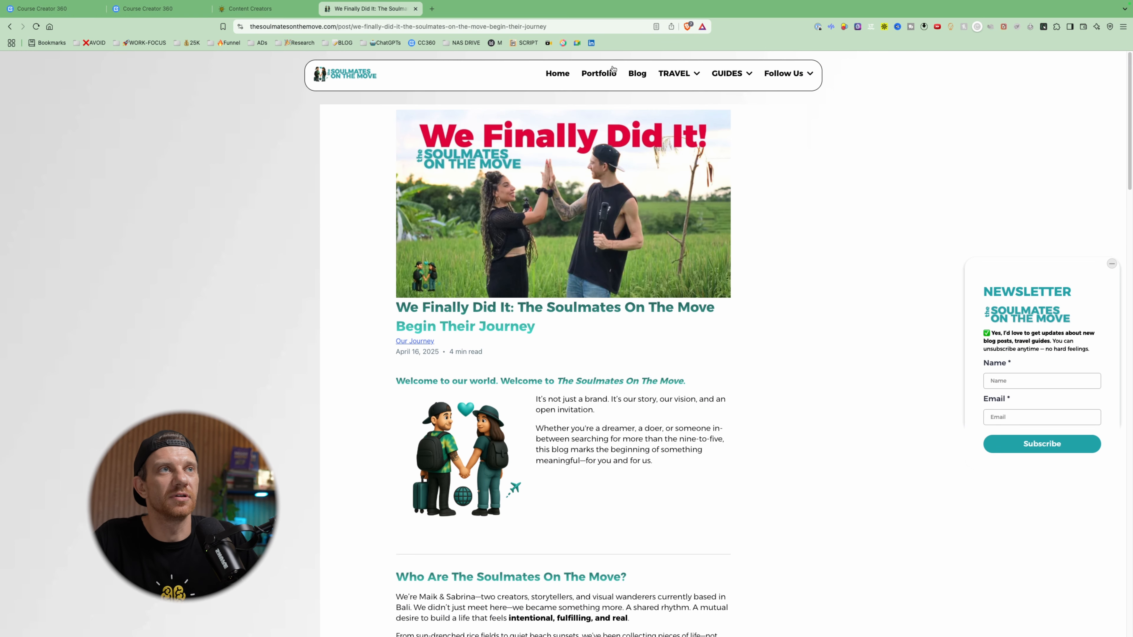
{"action": "left_click", "coordinate": [636, 76]}
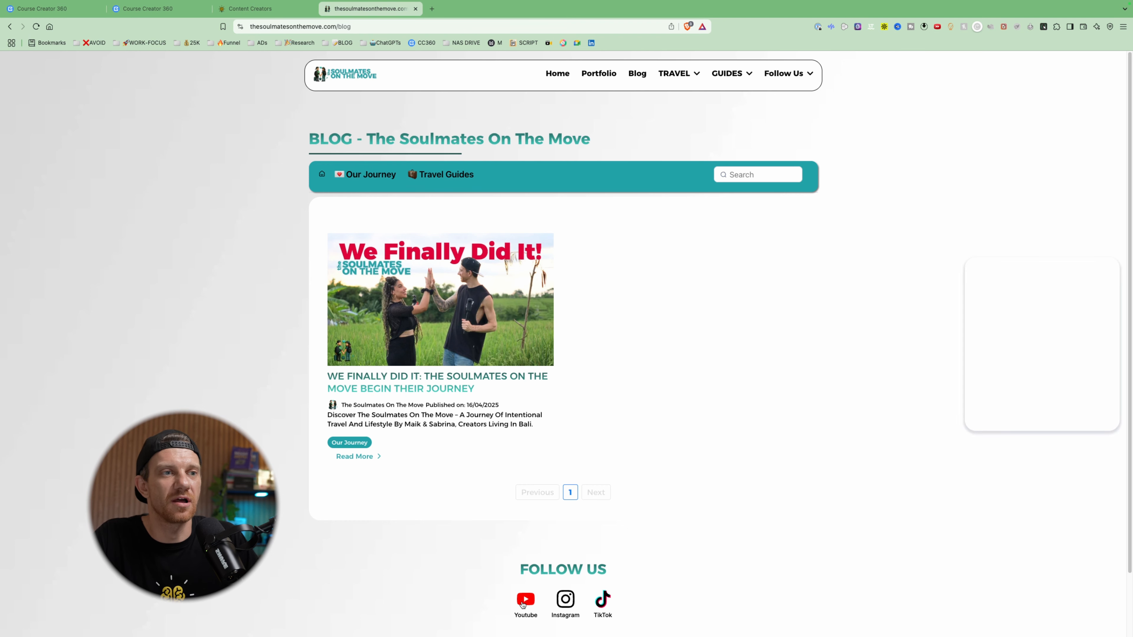
- Inspect the BLOG TEST funnel and its page in the builder, comparing it with the live Creator Growth Blog
{"action": "left_click", "coordinate": [49, 9]}
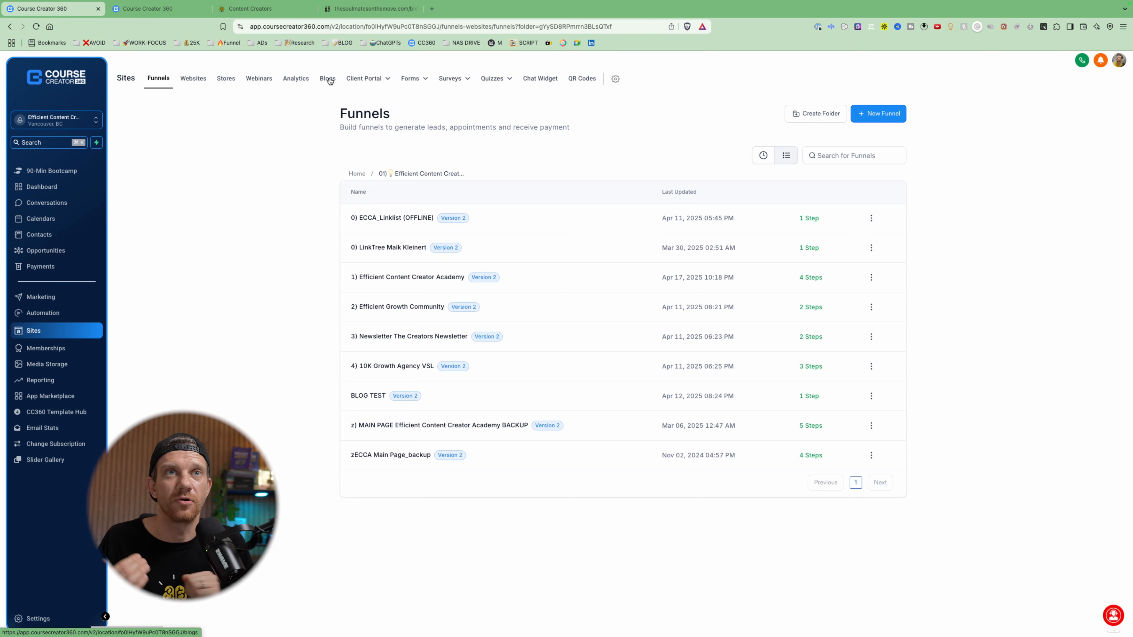
{"action": "left_click", "coordinate": [368, 396]}
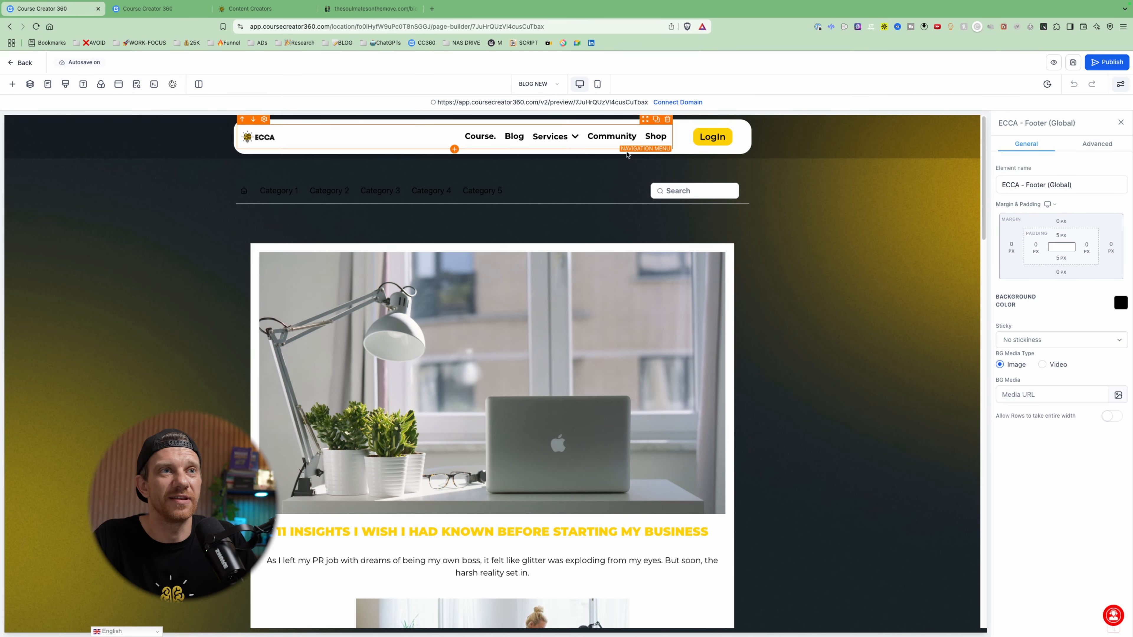
{"action": "left_click", "coordinate": [261, 8]}
{"action": "scroll", "coordinate": [603, 308], "scroll_direction": "down", "scroll_amount": 1}
{"action": "scroll", "coordinate": [603, 310], "scroll_direction": "up", "scroll_amount": 1}
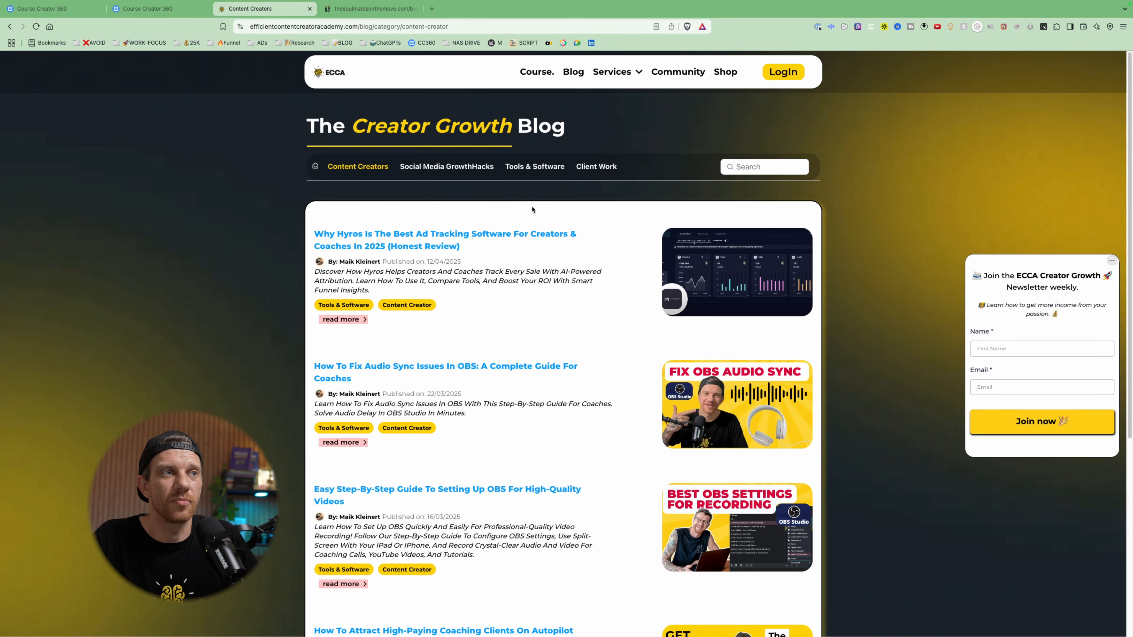
{"action": "left_click", "coordinate": [63, 16]}
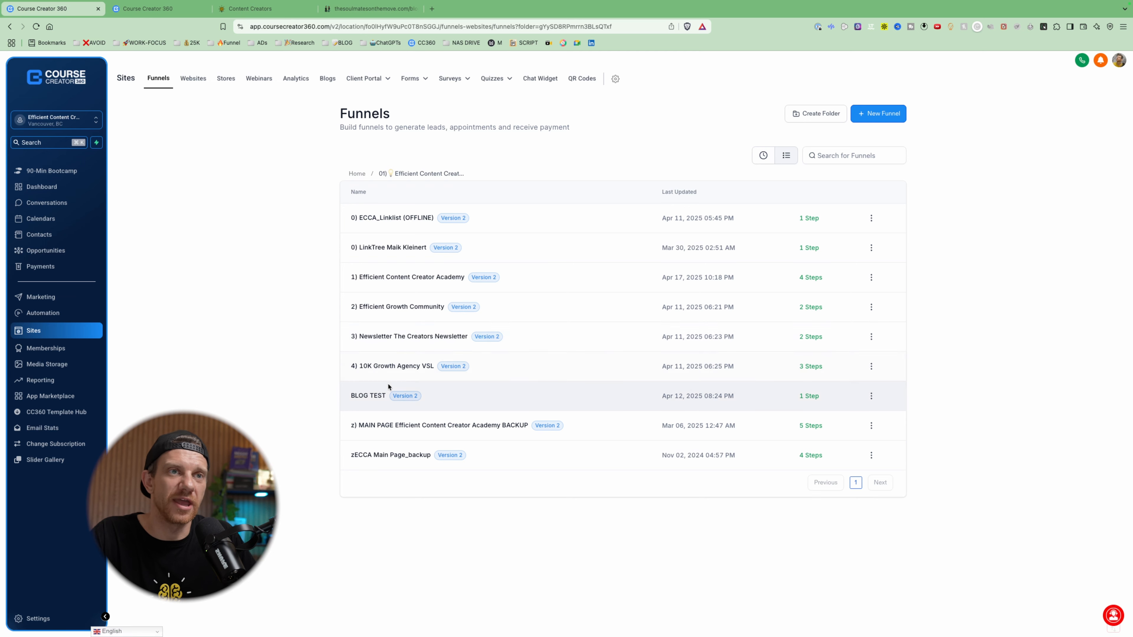
{"action": "left_click", "coordinate": [376, 397]}
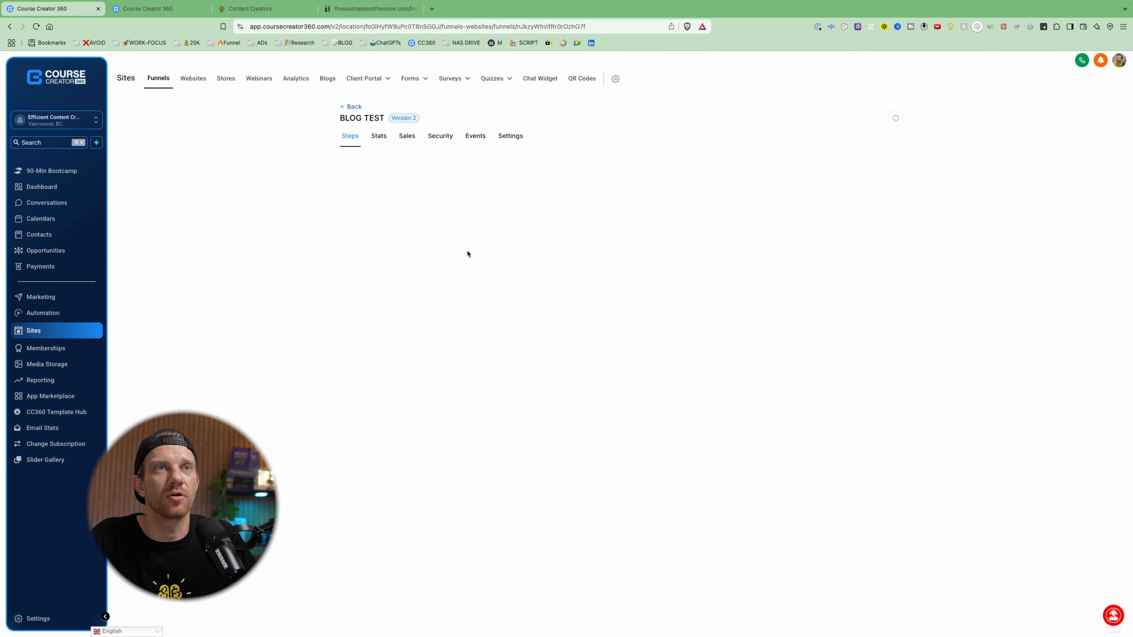
- Open the Creators Growth Blog site in the blog builder and close the Services submenu editing
{"action": "key", "text": "ctrl+Tab"}
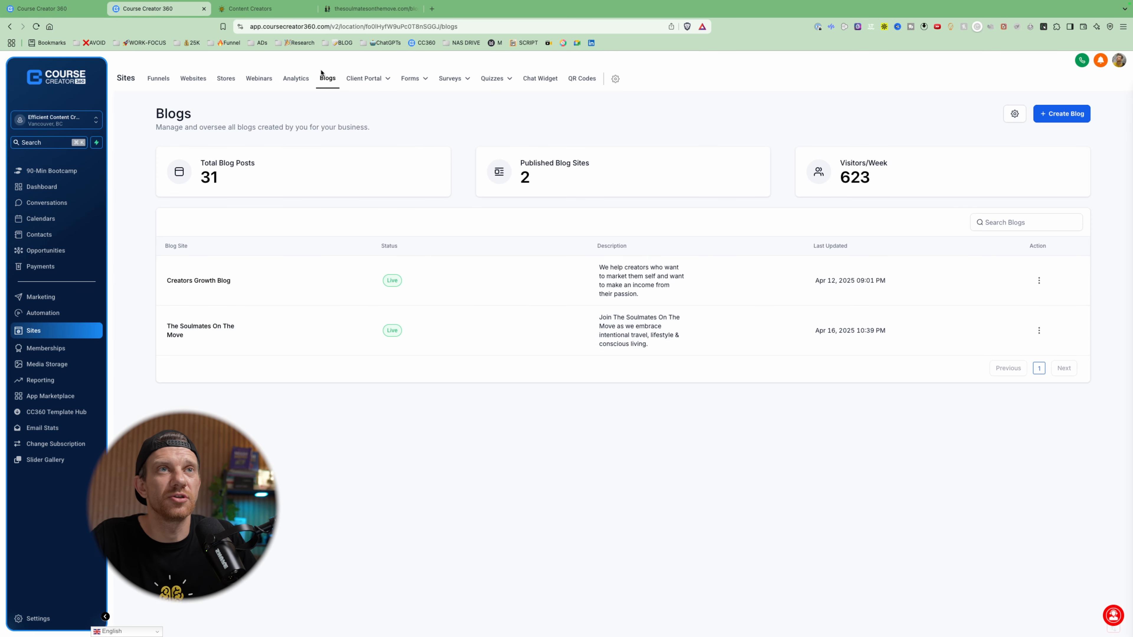
{"action": "left_click", "coordinate": [214, 280]}
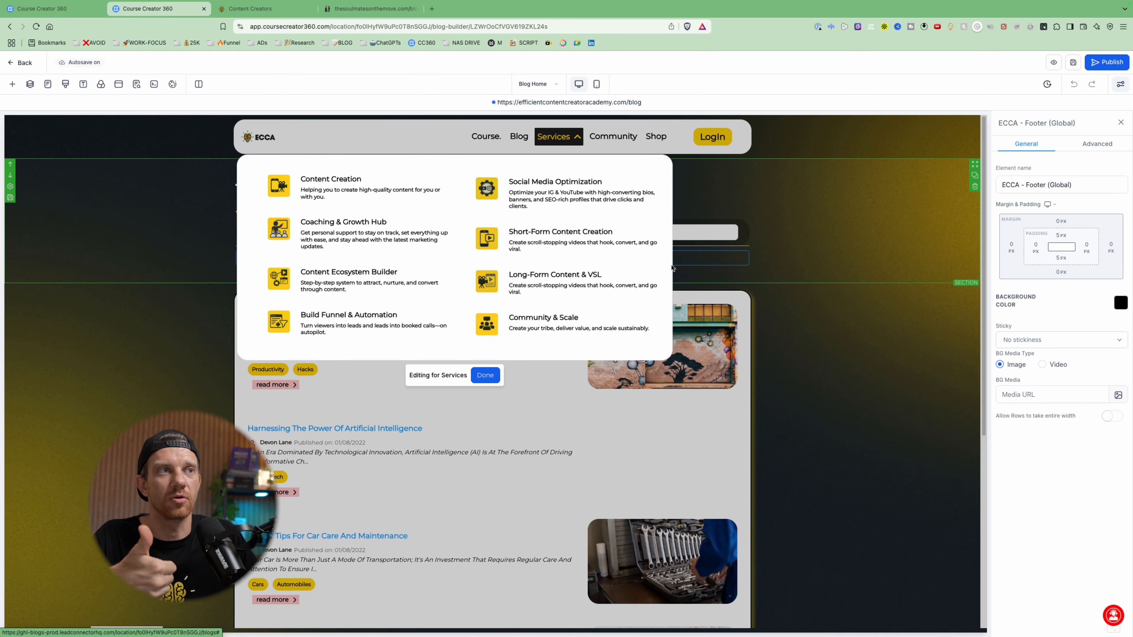
{"action": "left_click", "coordinate": [497, 377]}
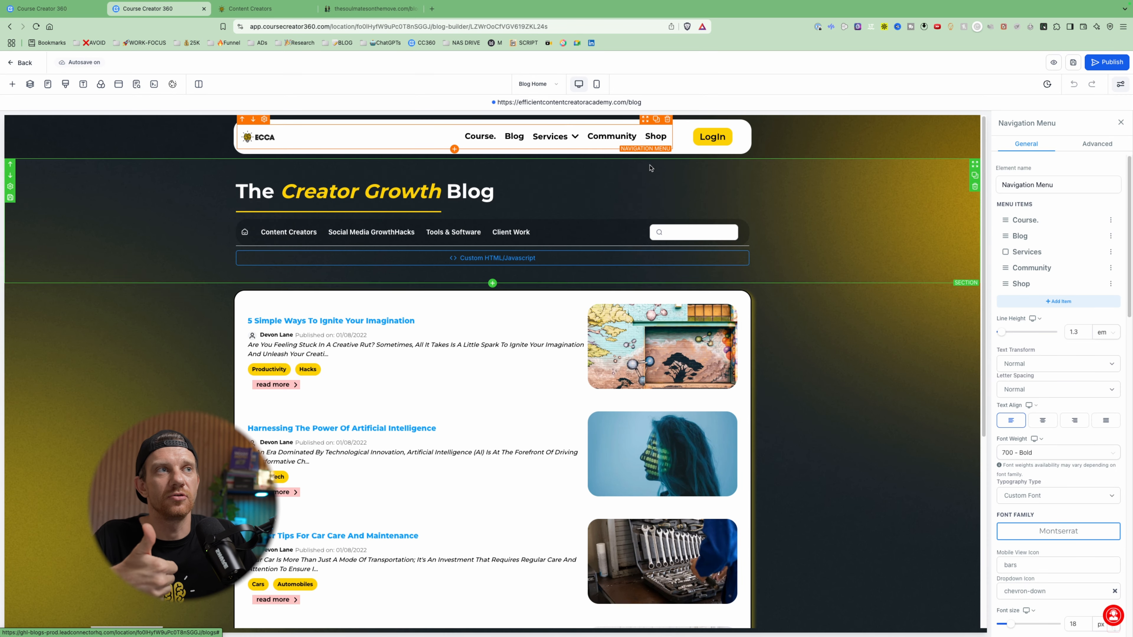
- Switch the blog builder to the Blog Post page and close its Services submenu editing
{"action": "left_click", "coordinate": [545, 88]}
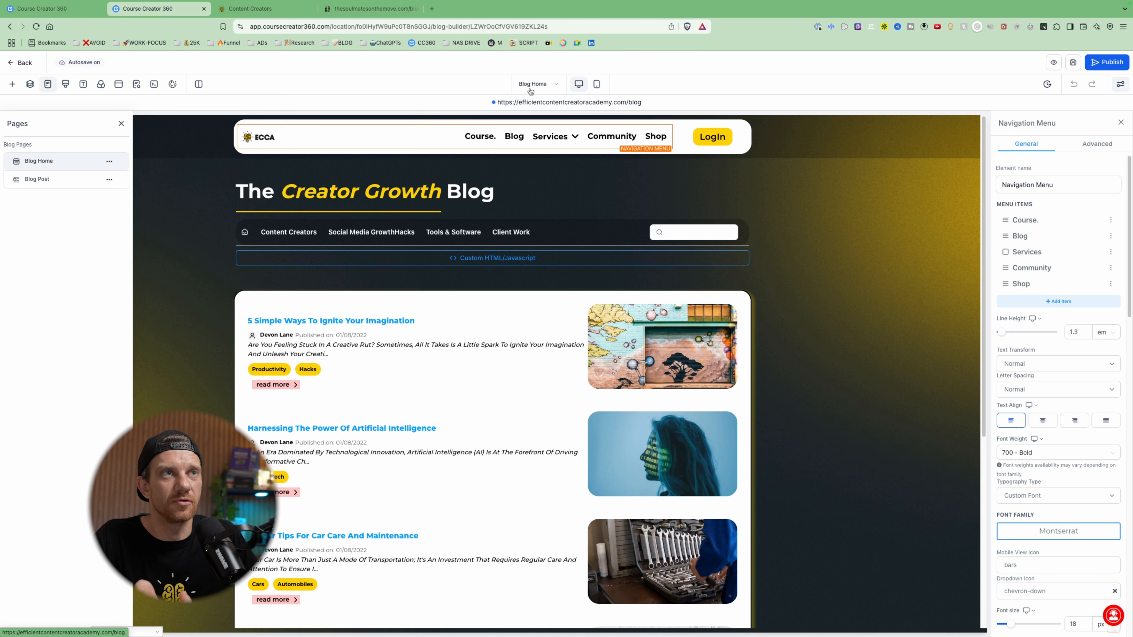
{"action": "left_click", "coordinate": [46, 84]}
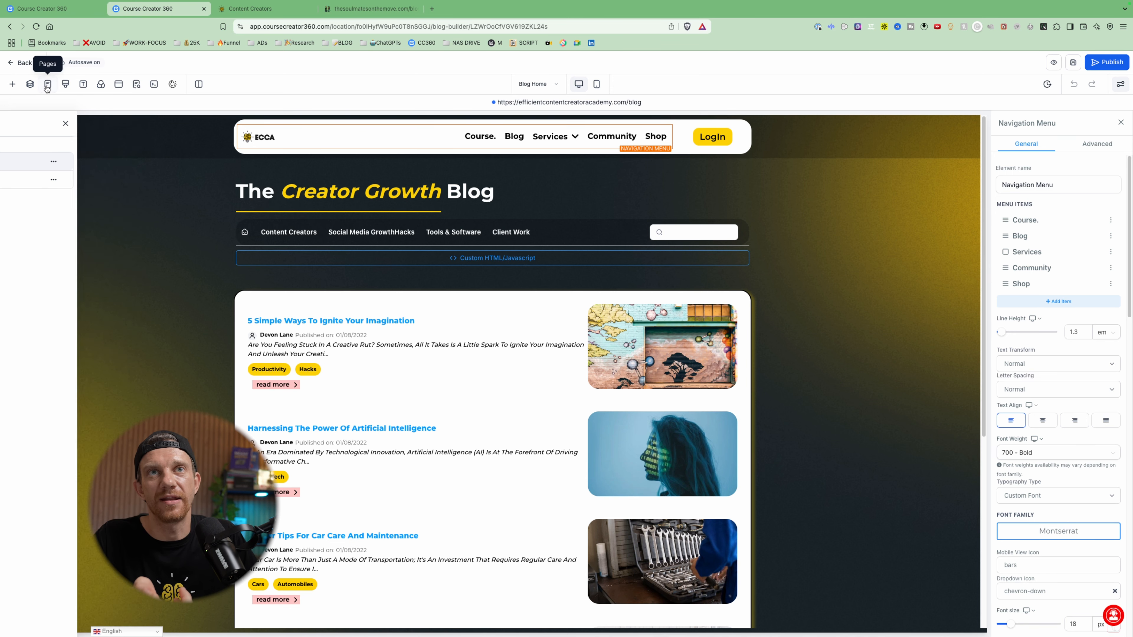
{"action": "left_click", "coordinate": [47, 86]}
{"action": "left_click", "coordinate": [33, 175]}
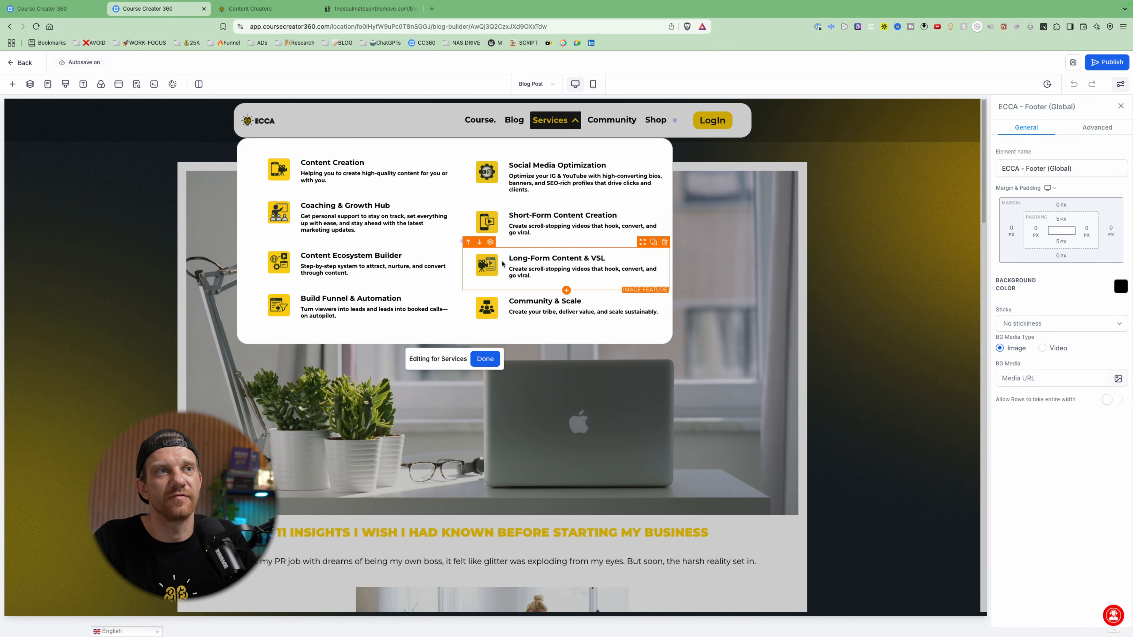
{"action": "left_click", "coordinate": [485, 359]}
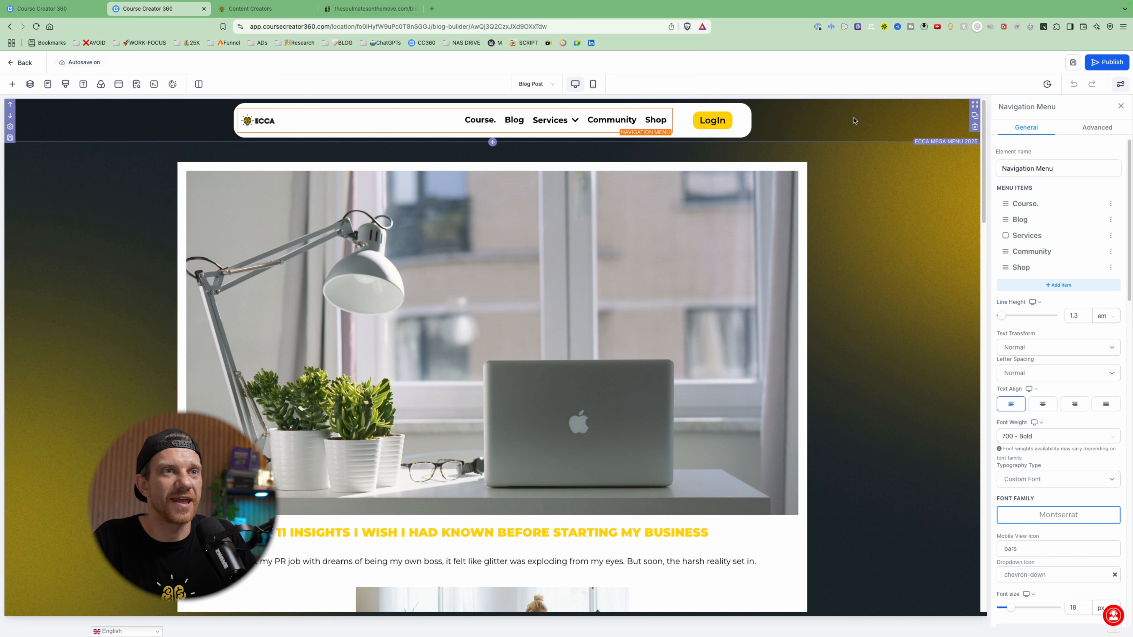
- Examine the blog post page layout and the style settings of its Blog Content element
{"action": "scroll", "coordinate": [854, 121], "scroll_direction": "down", "scroll_amount": 10}
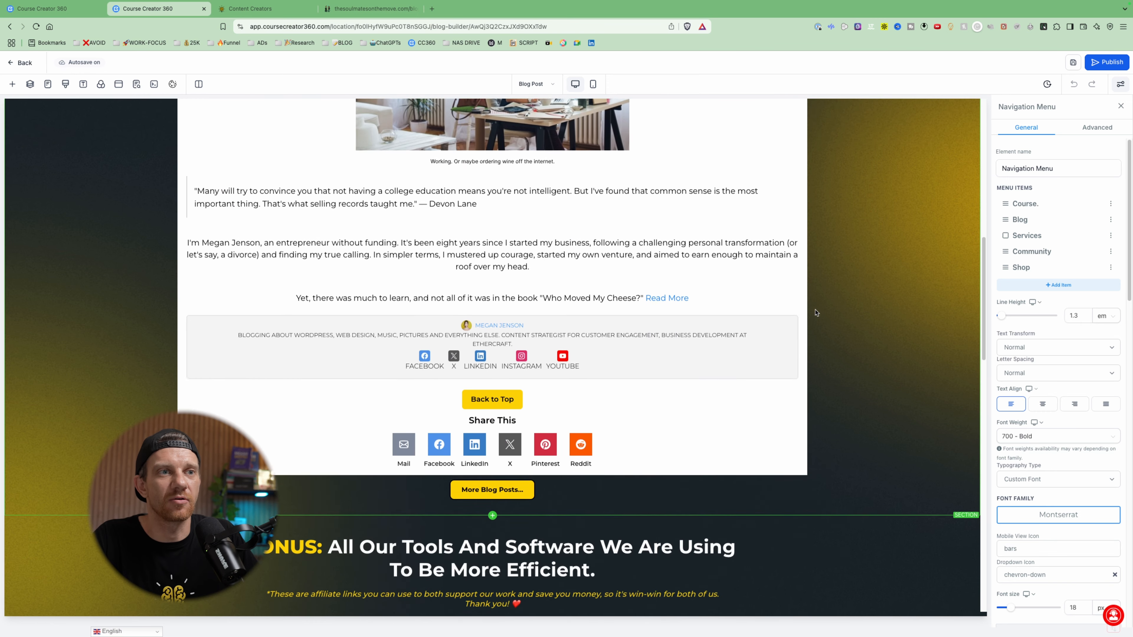
{"action": "scroll", "coordinate": [628, 385], "scroll_direction": "up", "scroll_amount": 10}
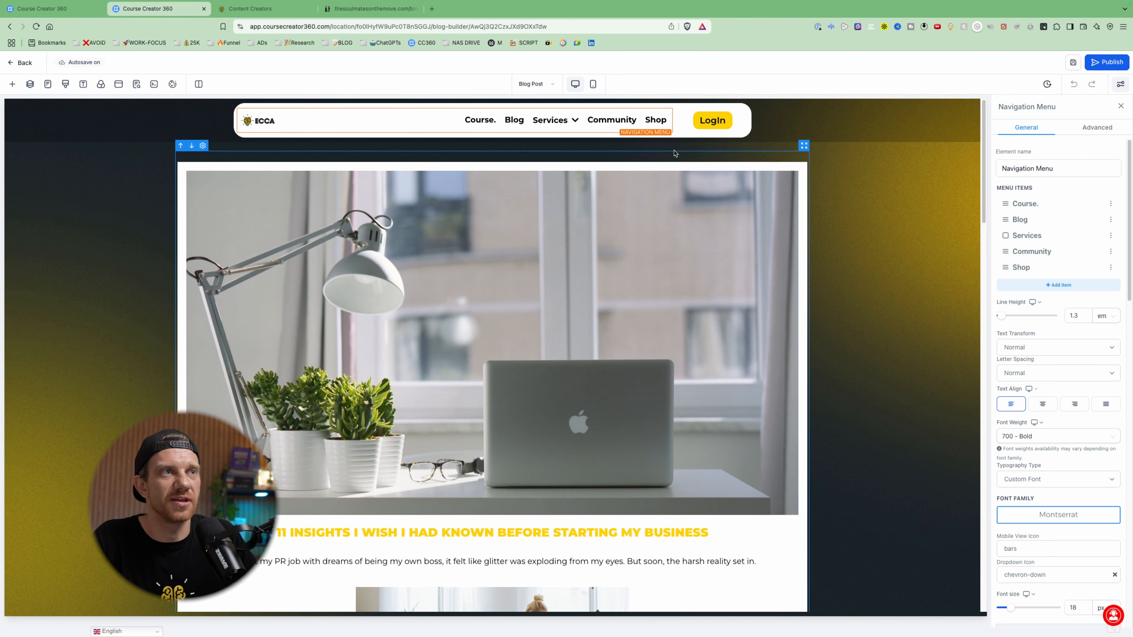
{"action": "left_click", "coordinate": [674, 168]}
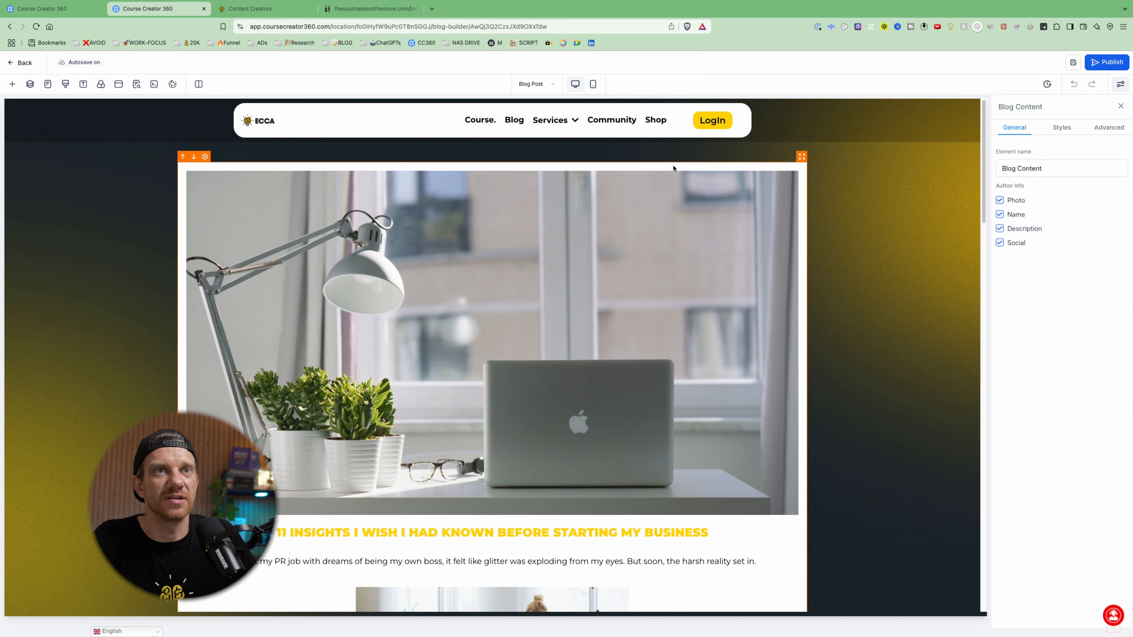
{"action": "left_click", "coordinate": [1052, 131]}
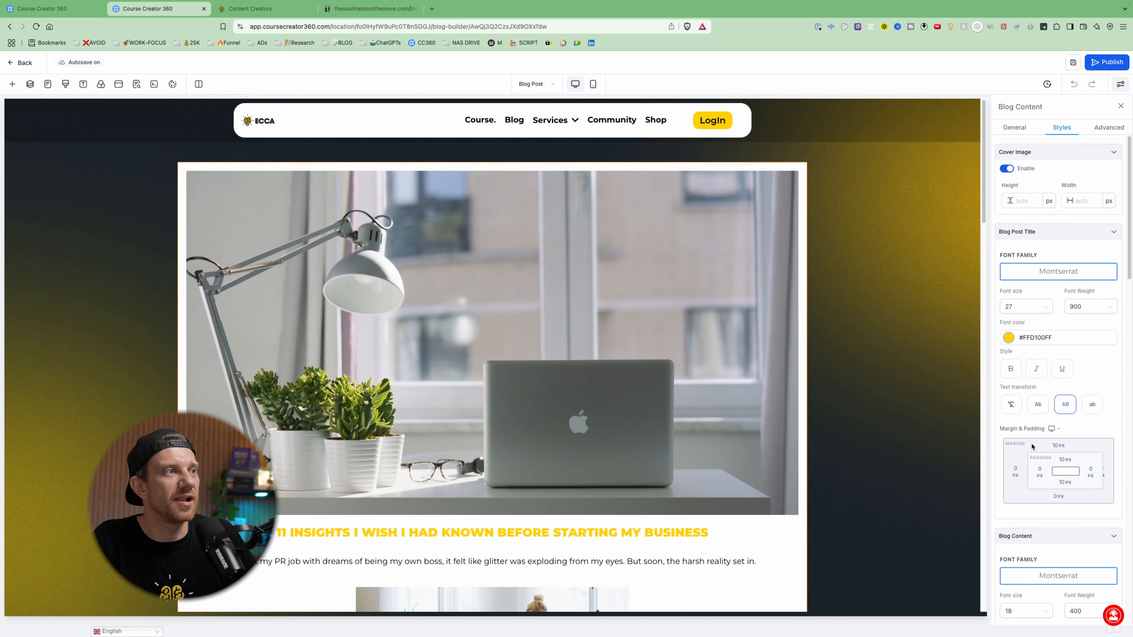
{"action": "scroll", "coordinate": [1069, 347], "scroll_direction": "down", "scroll_amount": 15}
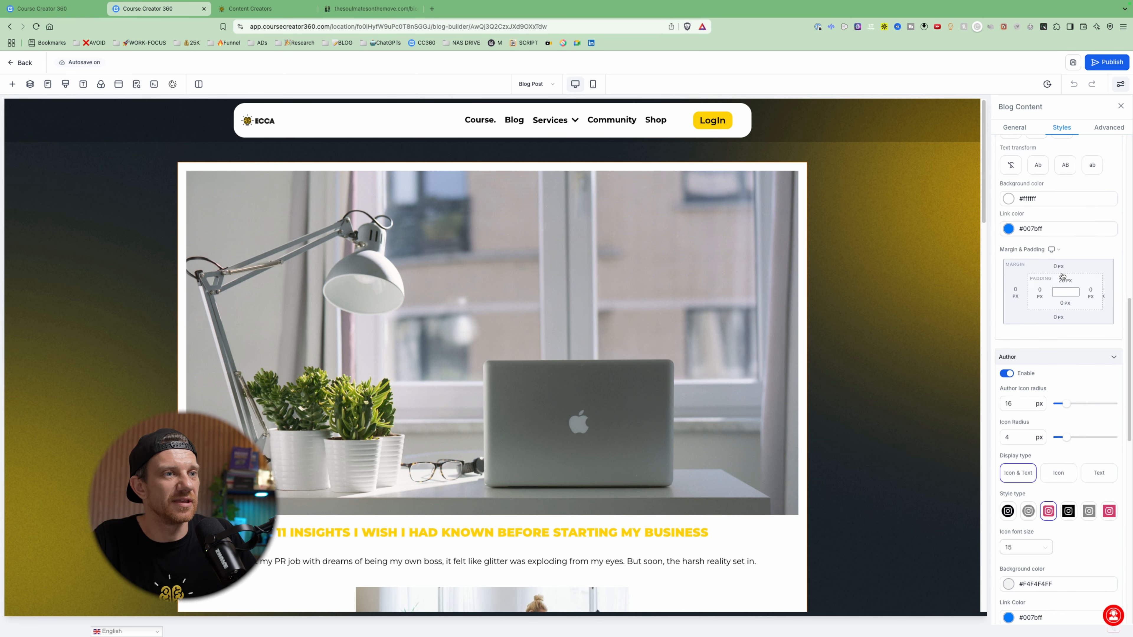
{"action": "scroll", "coordinate": [663, 396], "scroll_direction": "down", "scroll_amount": 15}
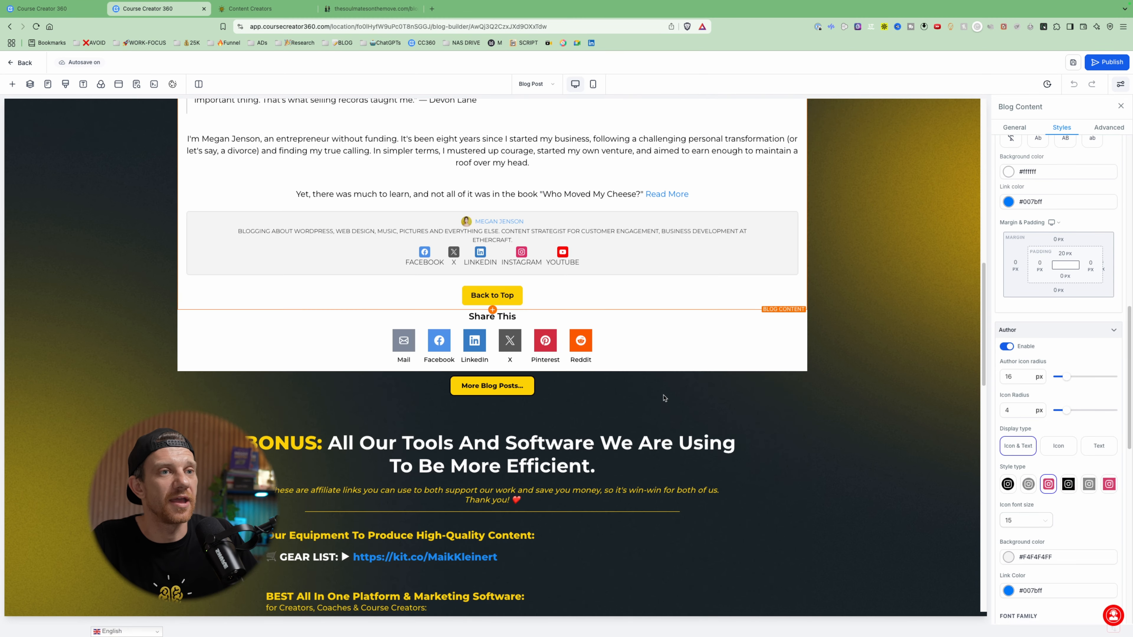
{"action": "scroll", "coordinate": [664, 397], "scroll_direction": "up", "scroll_amount": 15}
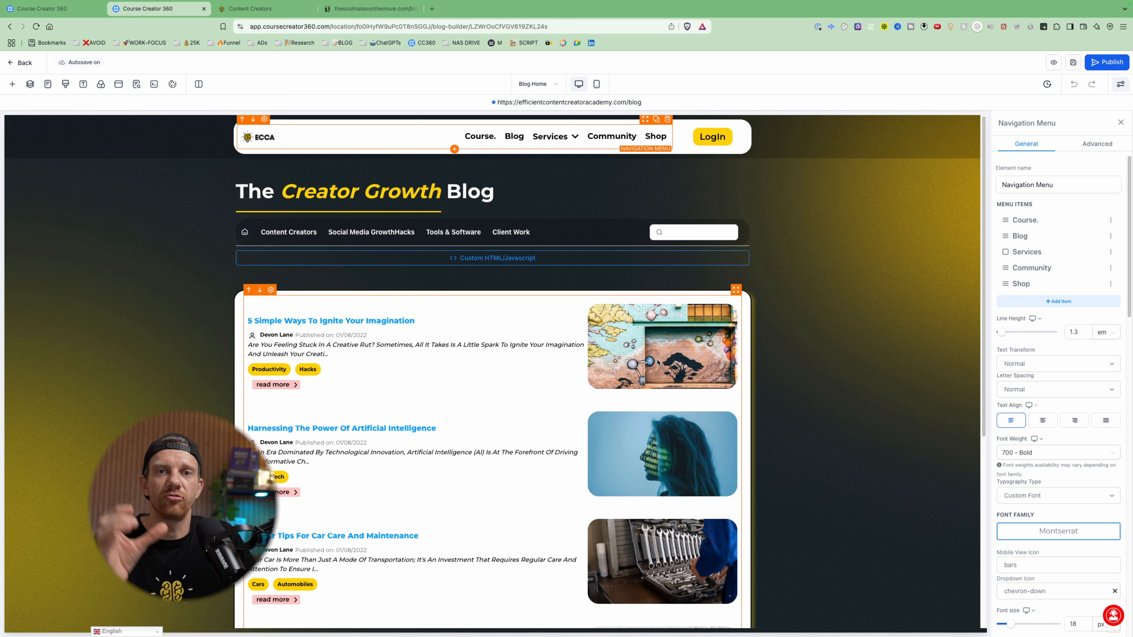
- Save the Blog Home page's article list section as a template named "TEST - BLOG"
{"action": "left_click", "coordinate": [131, 323]}
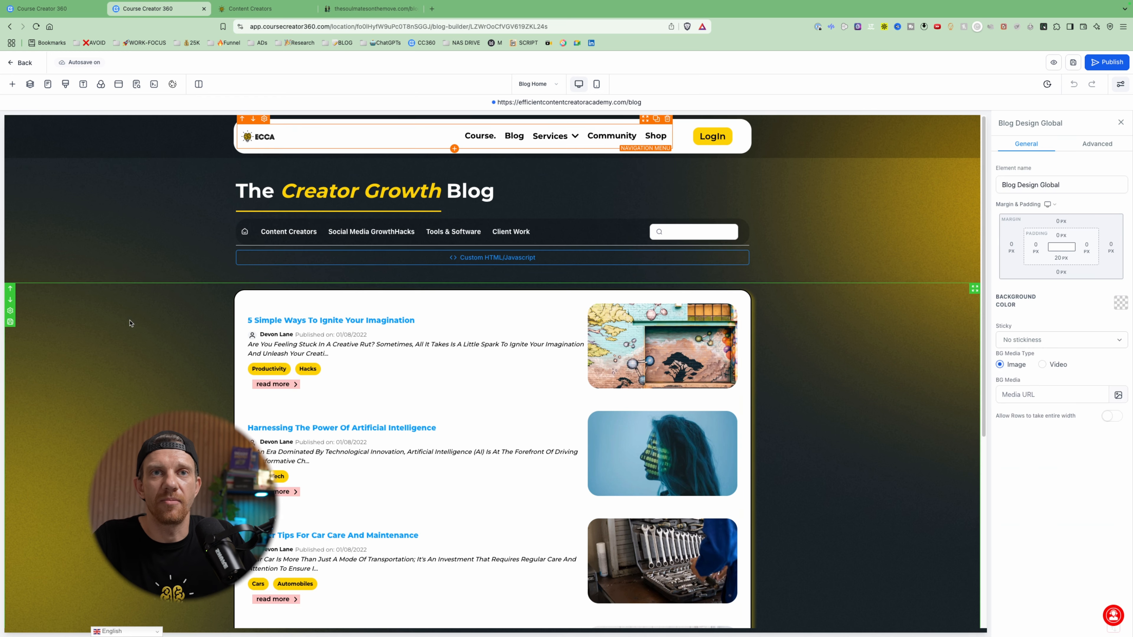
{"action": "left_click", "coordinate": [10, 323]}
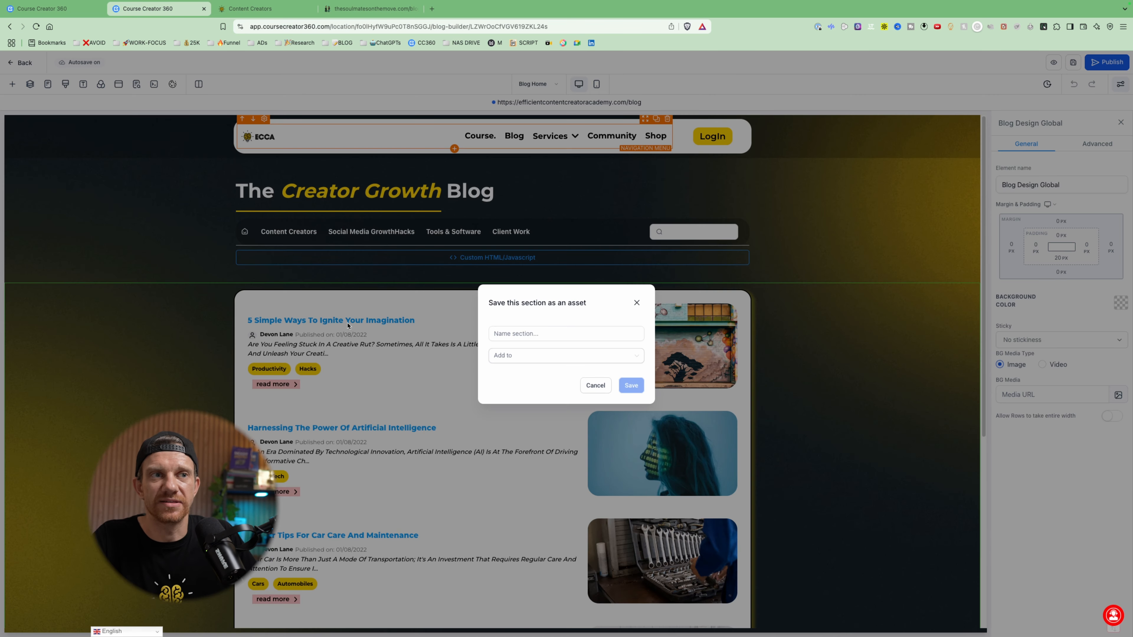
{"action": "left_click", "coordinate": [513, 332]}
{"action": "type", "text": "TEST - BLOG"}
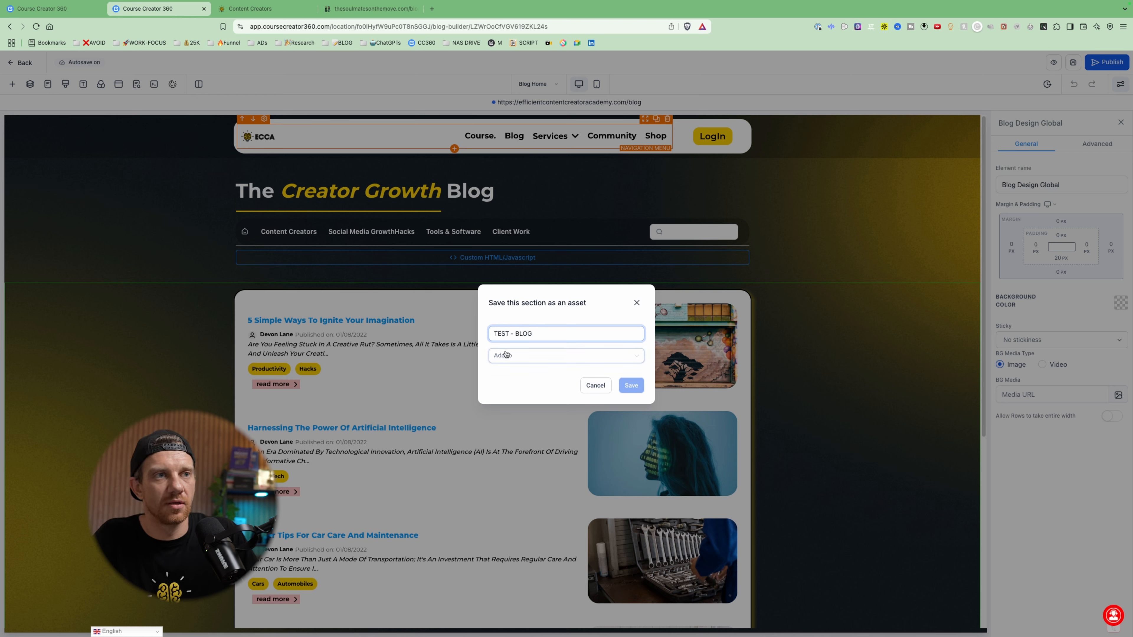
{"action": "left_click", "coordinate": [506, 355]}
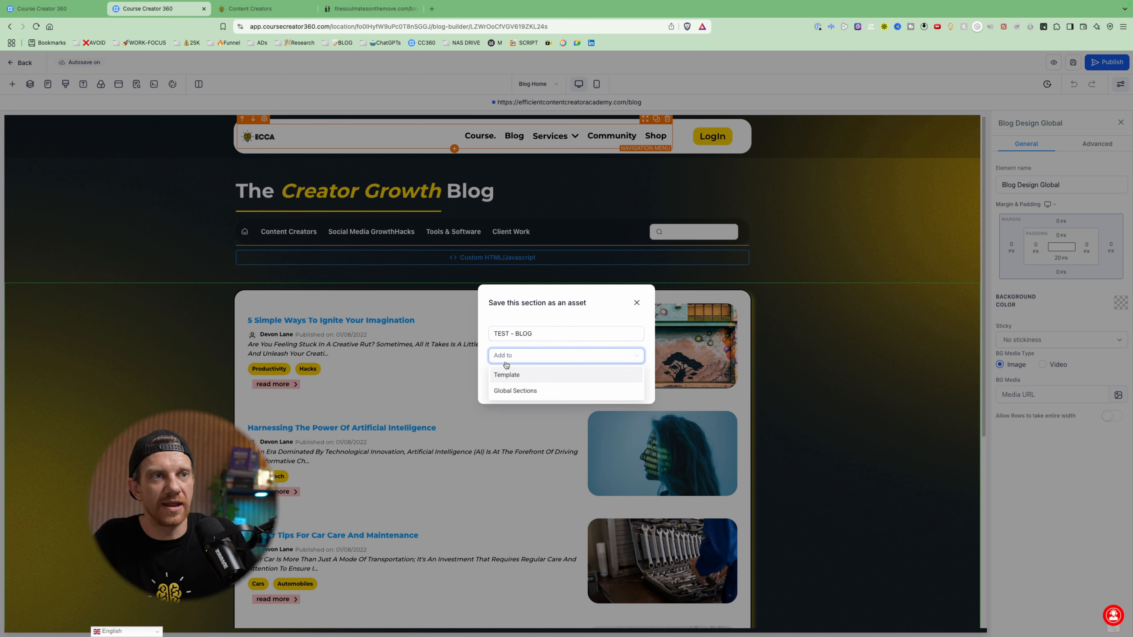
{"action": "left_click", "coordinate": [507, 375]}
{"action": "left_click", "coordinate": [629, 385]}
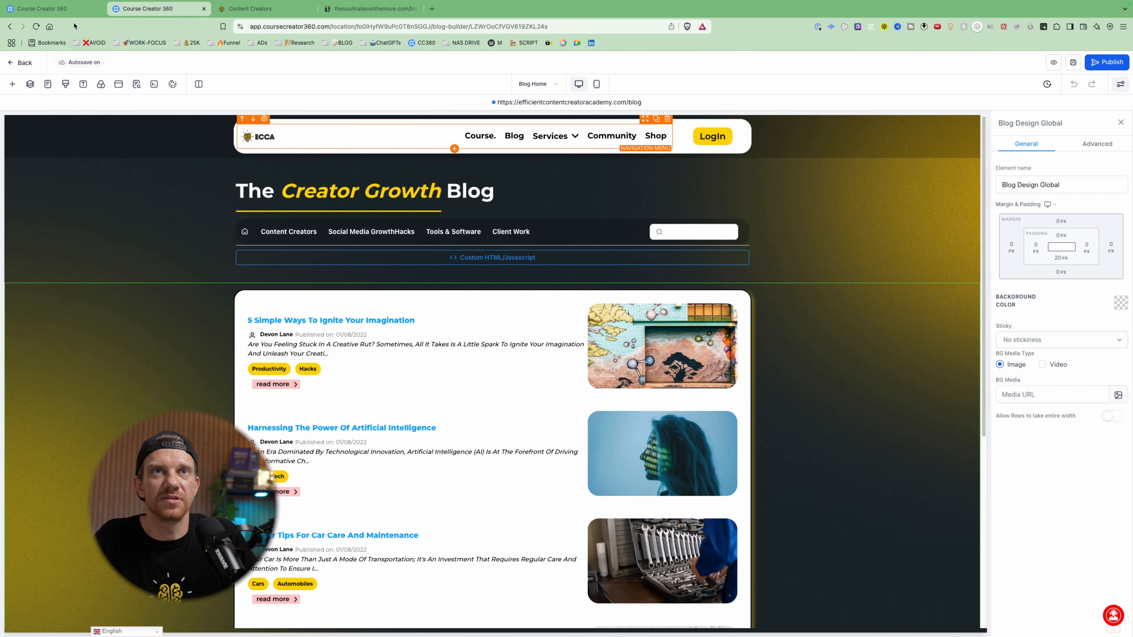
- Open the BLOG TEST NEW website and create its page named NEW from blank
{"action": "left_click", "coordinate": [52, 9]}
{"action": "left_click", "coordinate": [189, 80]}
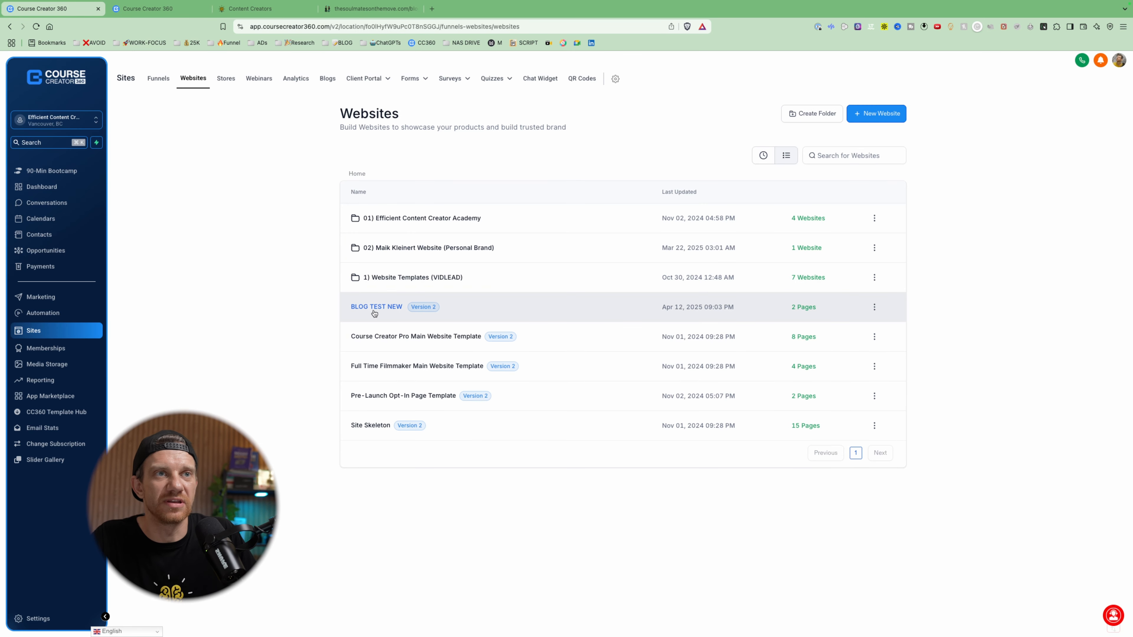
{"action": "left_click", "coordinate": [375, 309]}
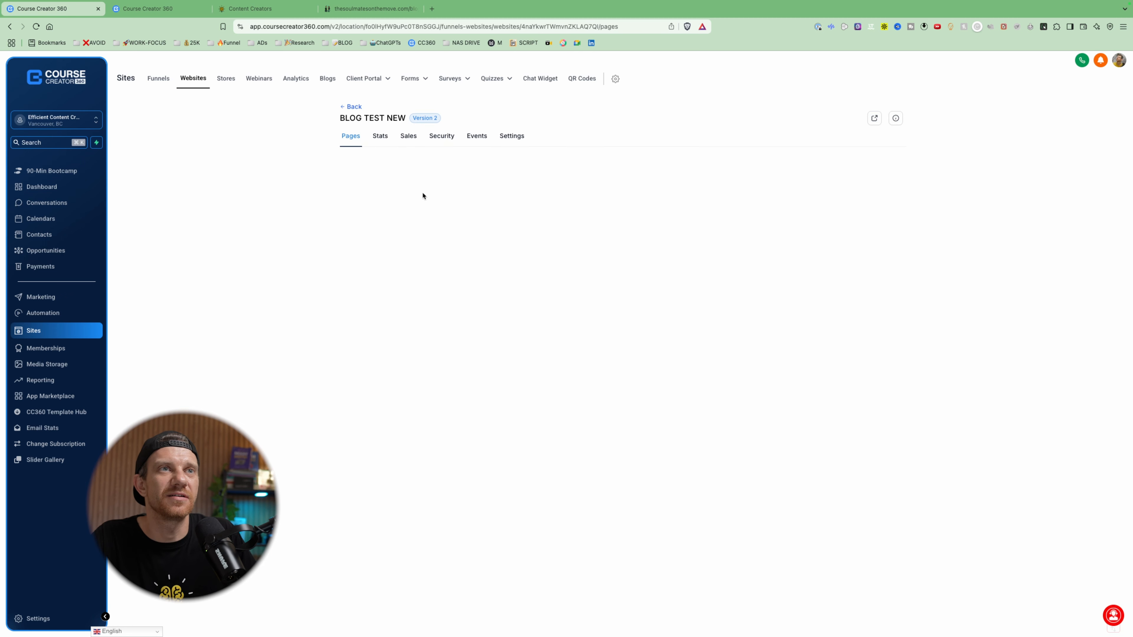
{"action": "left_click", "coordinate": [362, 285]}
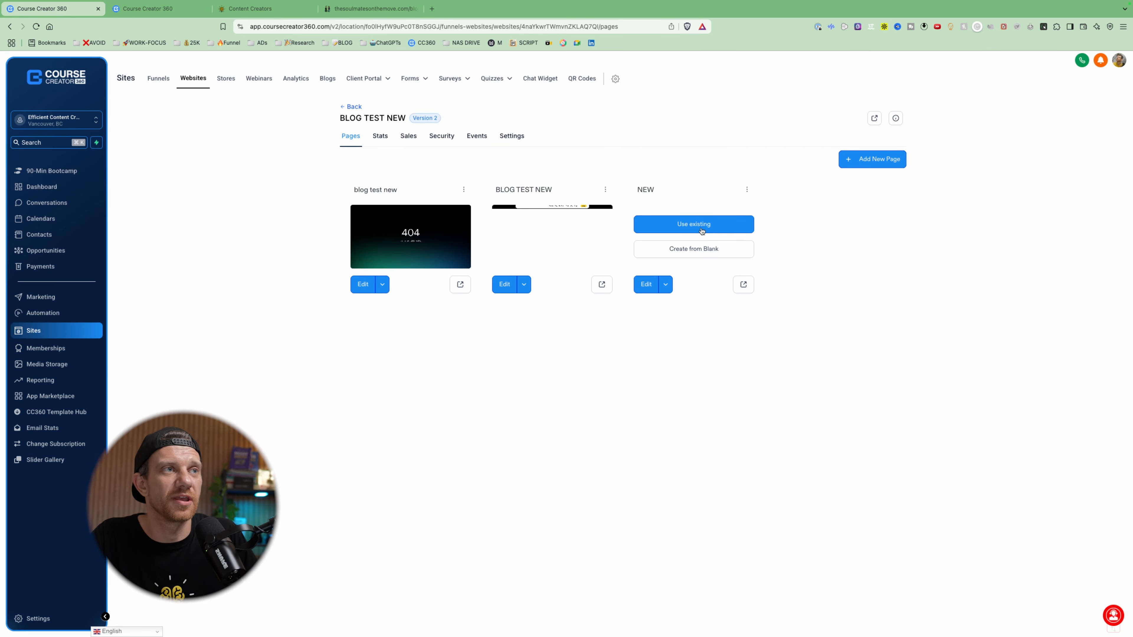
{"action": "left_click", "coordinate": [701, 248]}
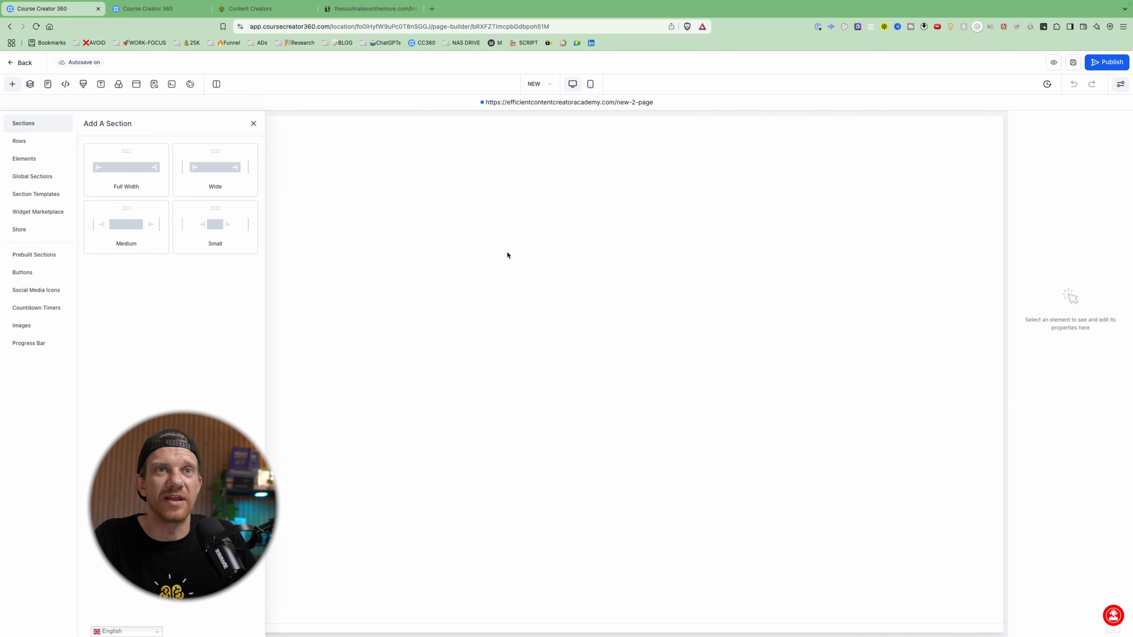
- Add a full-width section to the page and place the ECCA navigation menu section template above it
{"action": "left_click", "coordinate": [151, 173]}
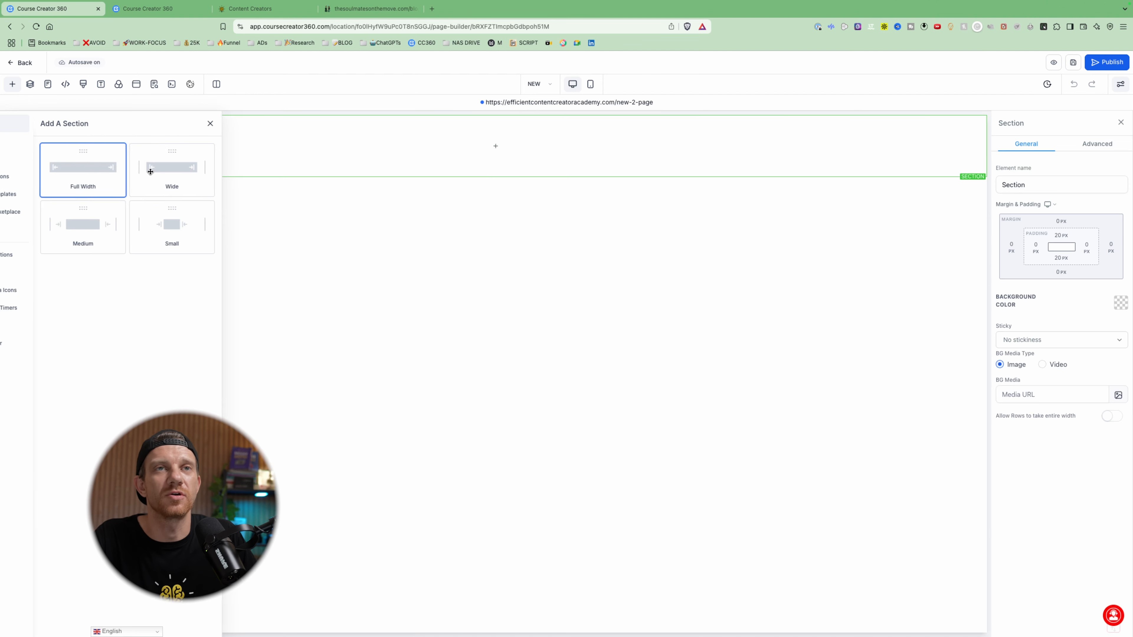
{"action": "left_click", "coordinate": [12, 84]}
{"action": "left_click", "coordinate": [38, 193]}
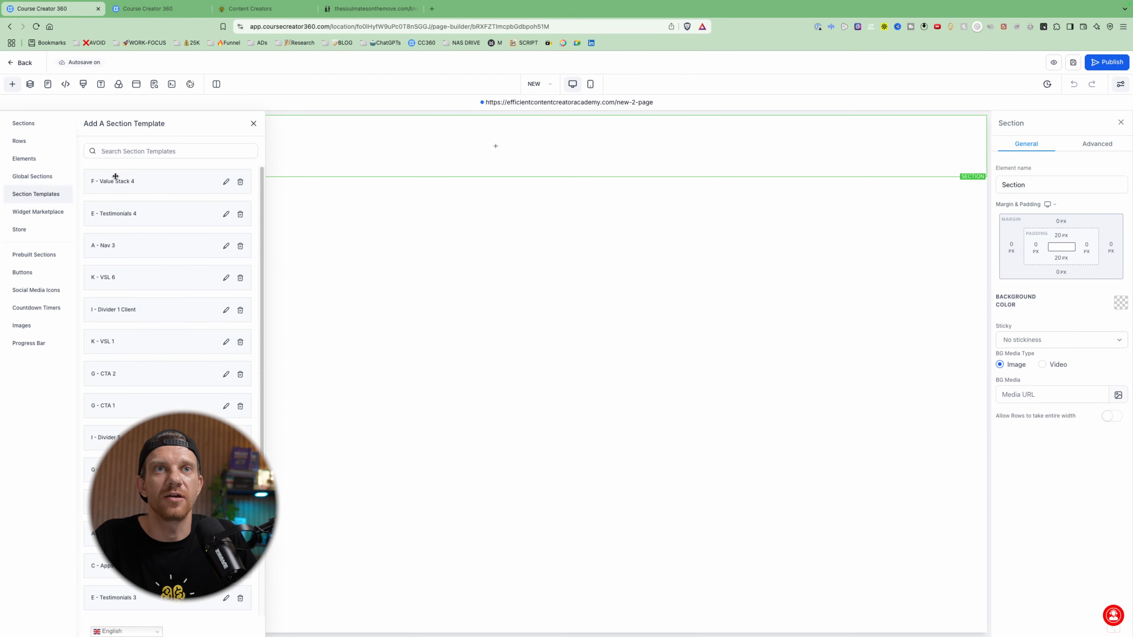
{"action": "left_click", "coordinate": [142, 149]}
{"action": "type", "text": "ECCA"}
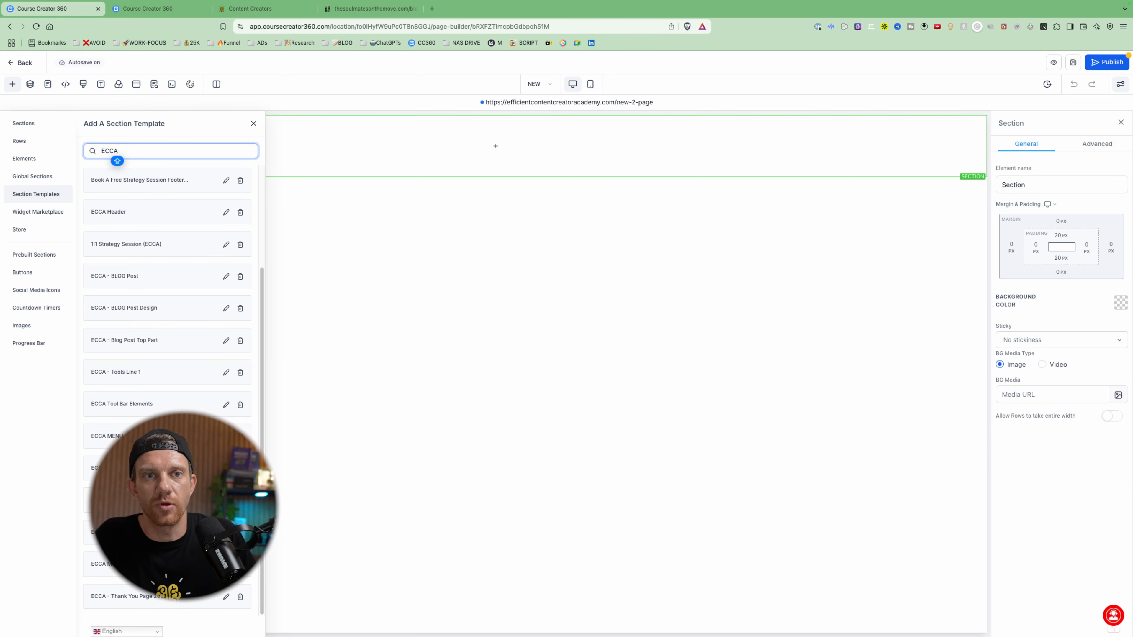
{"action": "left_click_drag", "start_coordinate": [214, 564], "coordinate": [546, 133]}
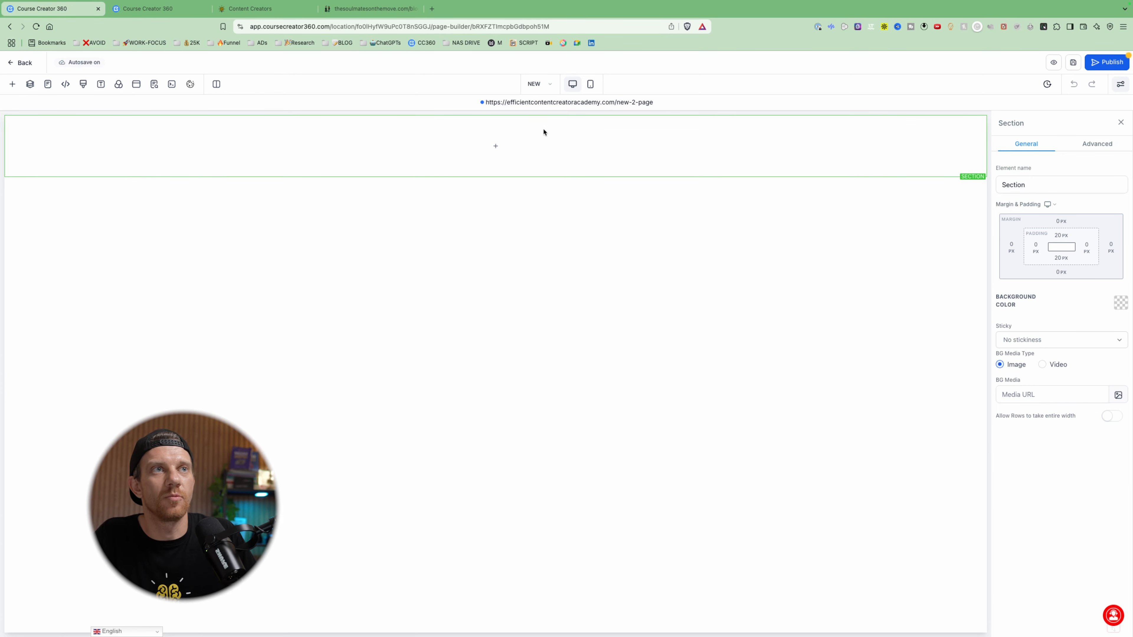
- Add a one-column row to the empty section, insert a Blog Posts element in it, and set its blog type to Compact
{"action": "left_click", "coordinate": [499, 192]}
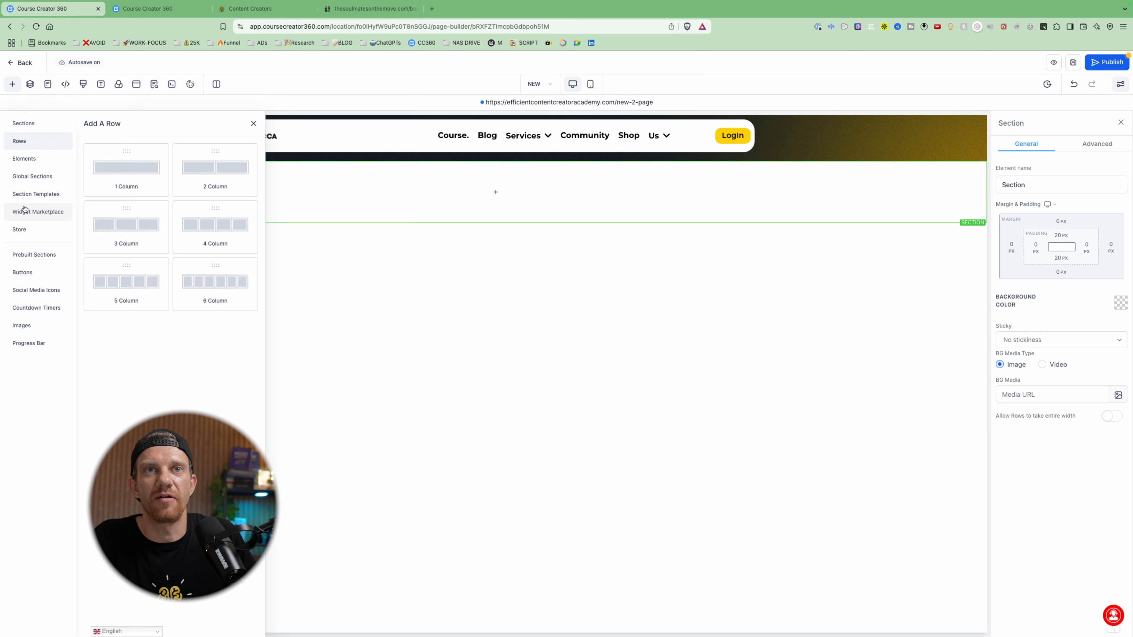
{"action": "left_click", "coordinate": [131, 173]}
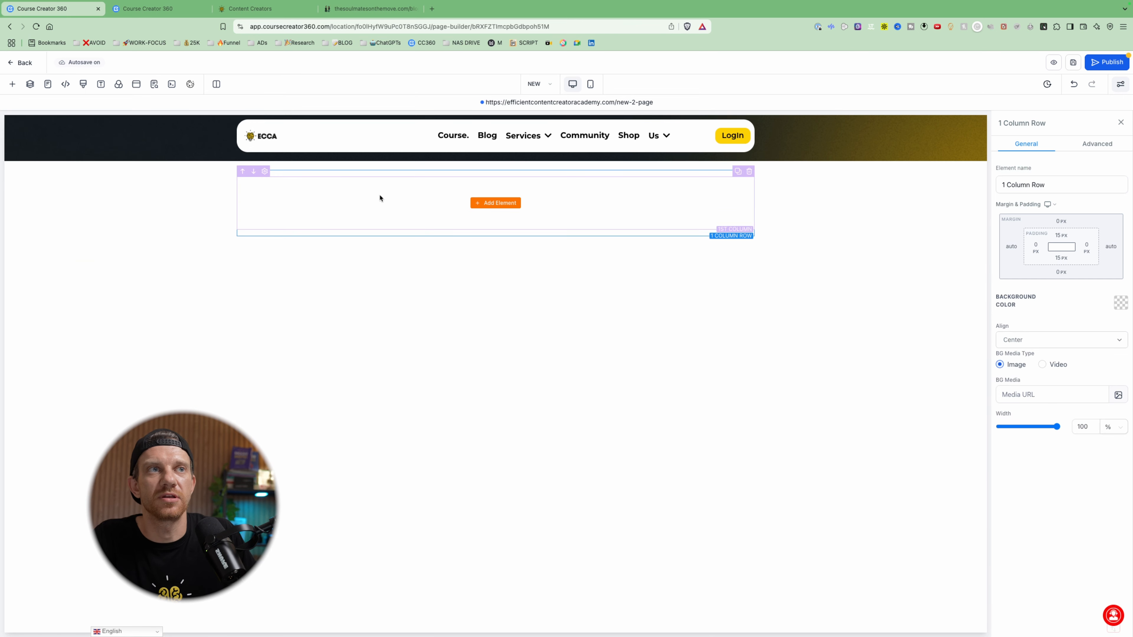
{"action": "left_click", "coordinate": [498, 203]}
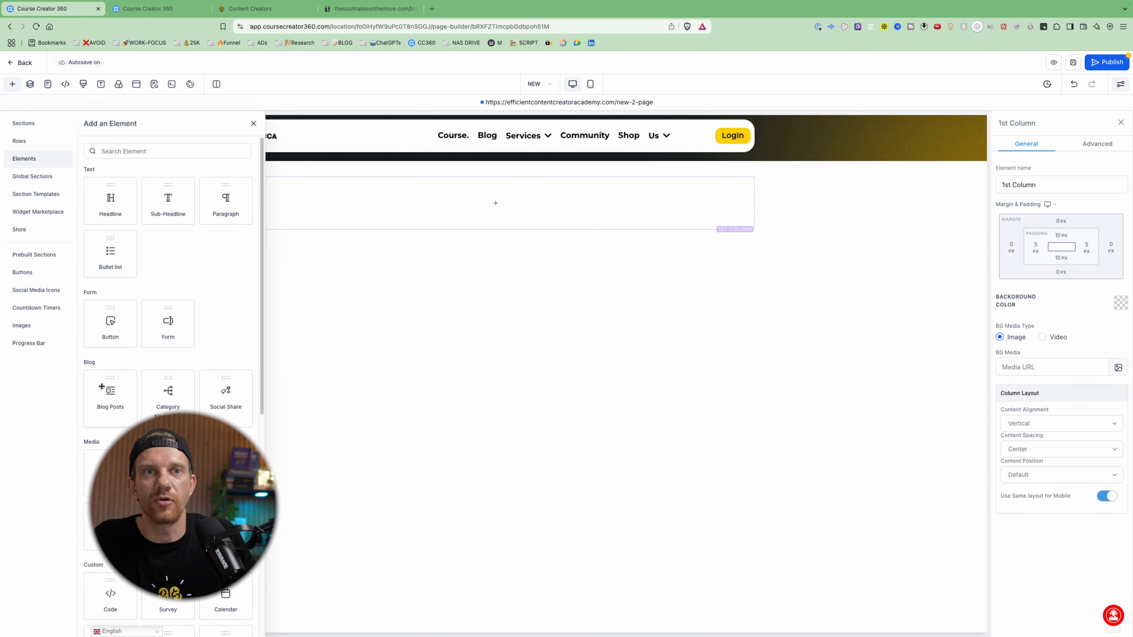
{"action": "left_click_drag", "start_coordinate": [101, 386], "coordinate": [465, 207]}
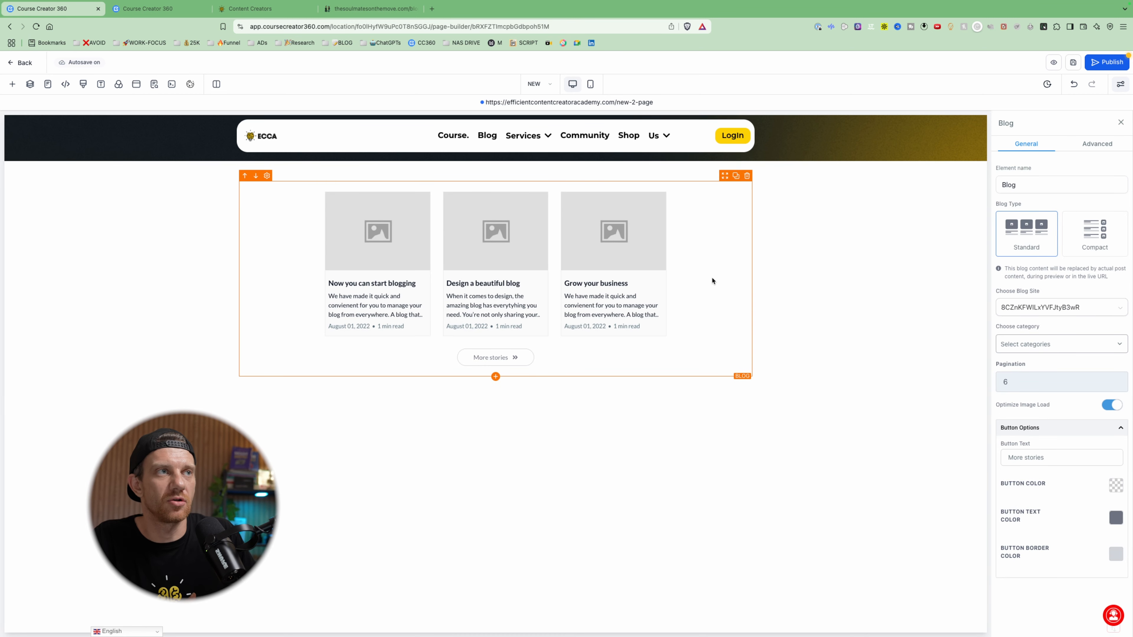
{"action": "left_click", "coordinate": [1086, 232]}
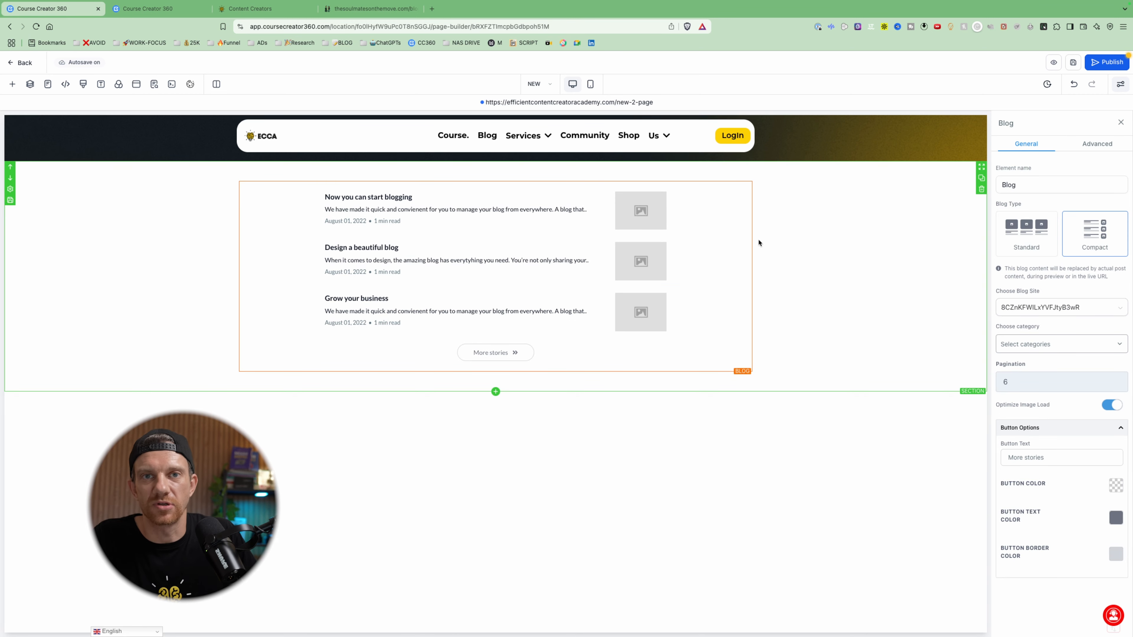
- Find the saved "TEST - BLOG" section template and place it on the NEW page below the compact blog section
{"action": "left_click", "coordinate": [143, 11]}
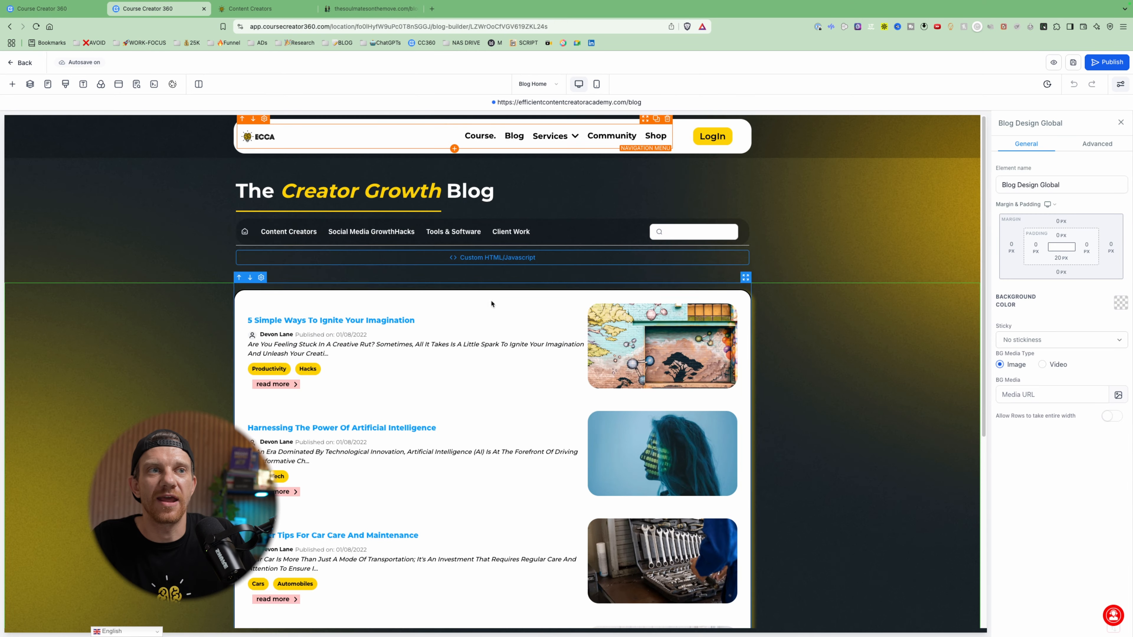
{"action": "left_click", "coordinate": [51, 8]}
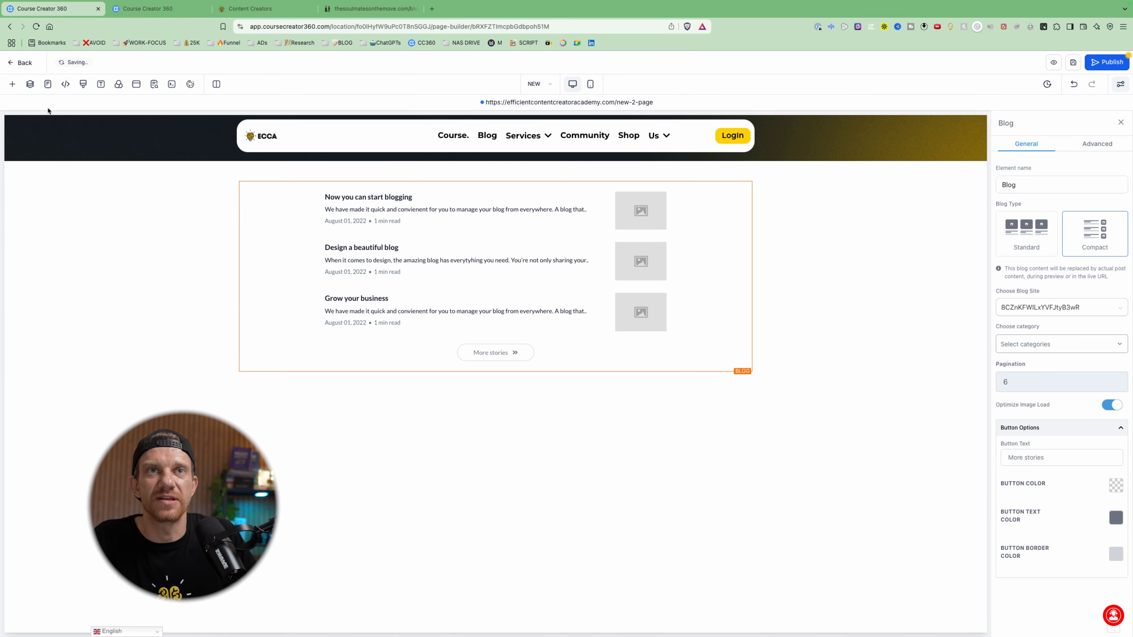
{"action": "left_click", "coordinate": [12, 84]}
{"action": "left_click", "coordinate": [44, 195]}
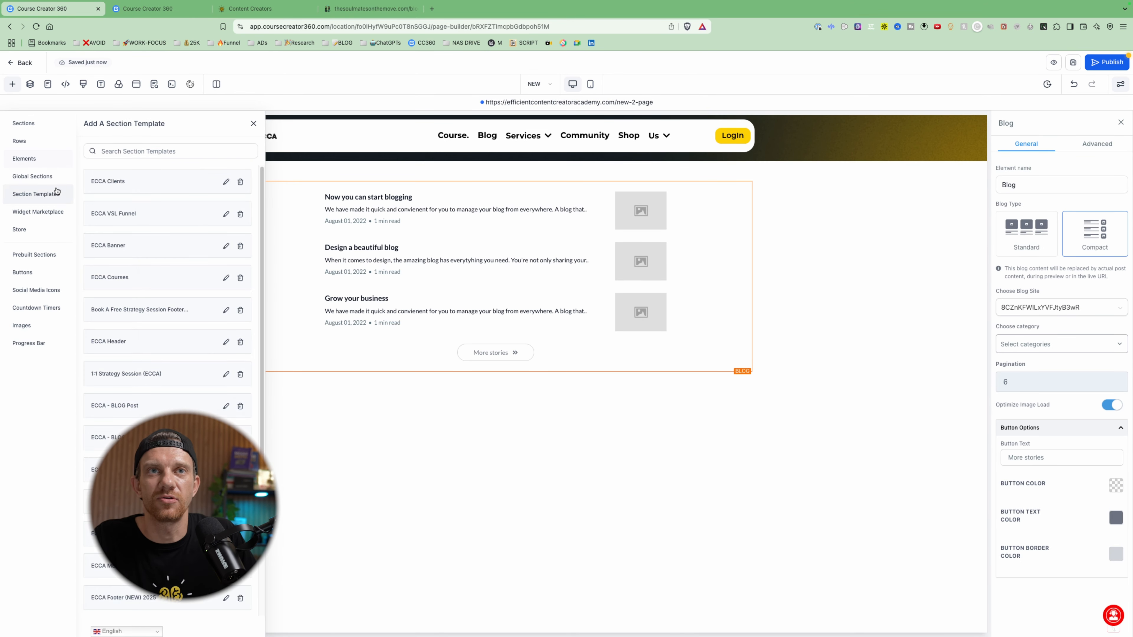
{"action": "left_click", "coordinate": [156, 150]}
{"action": "type", "text": "TEST"}
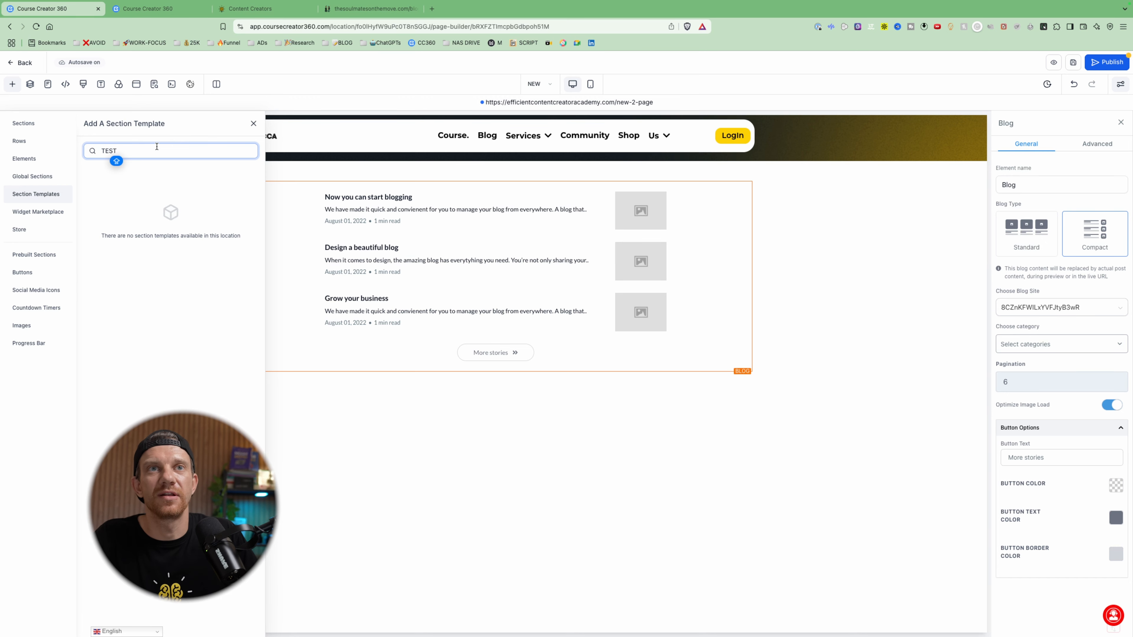
{"action": "scroll", "coordinate": [162, 286], "scroll_direction": "down", "scroll_amount": 5}
{"action": "left_click_drag", "start_coordinate": [136, 595], "coordinate": [487, 463]}
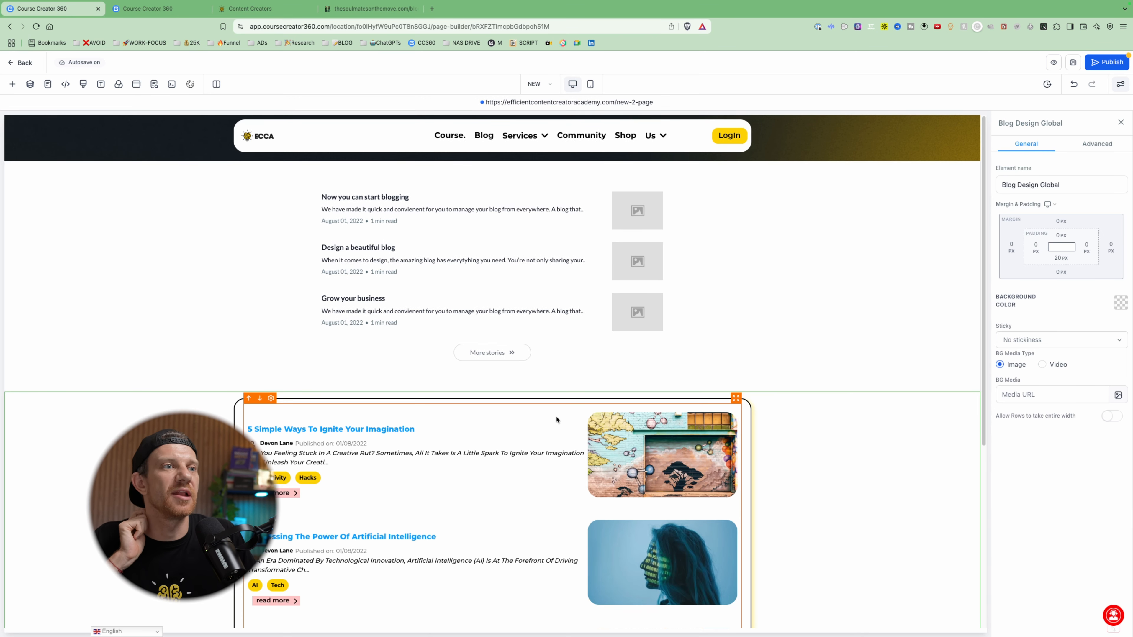
- Set the background color of the Blog Design Global section to black
{"action": "scroll", "coordinate": [556, 415], "scroll_direction": "down", "scroll_amount": 5}
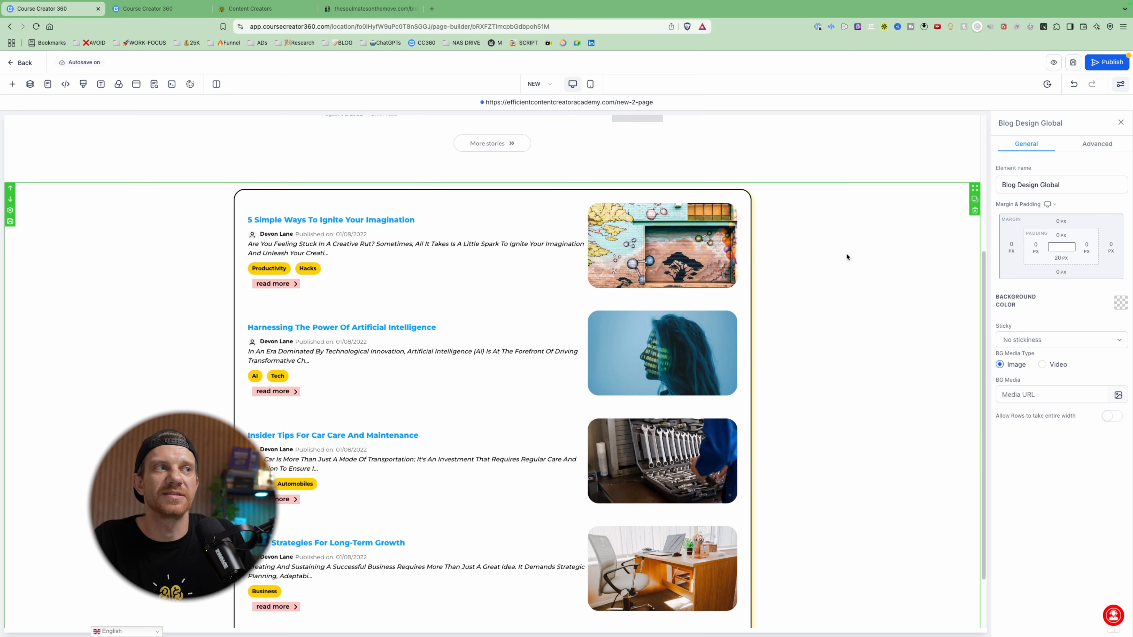
{"action": "left_click", "coordinate": [1120, 303]}
{"action": "left_click", "coordinate": [1069, 235]}
{"action": "scroll", "coordinate": [887, 277], "scroll_direction": "up", "scroll_amount": 5}
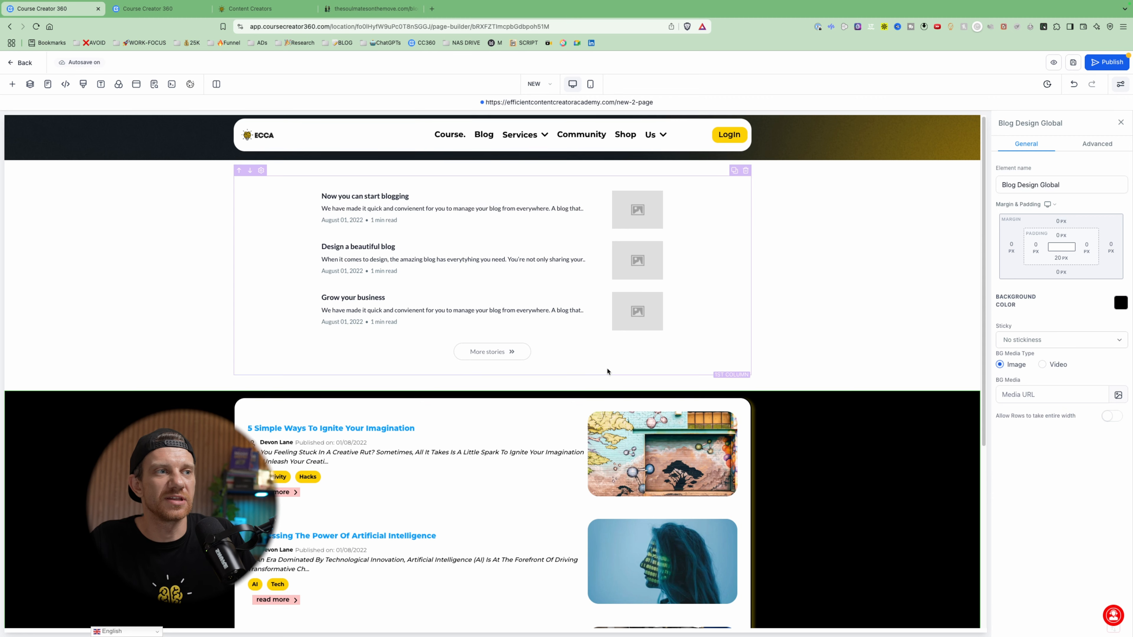
- Compare the compact Blog element's general and advanced settings with the style settings of the Blog Posts element on the Blog Home page
{"action": "left_click", "coordinate": [446, 220]}
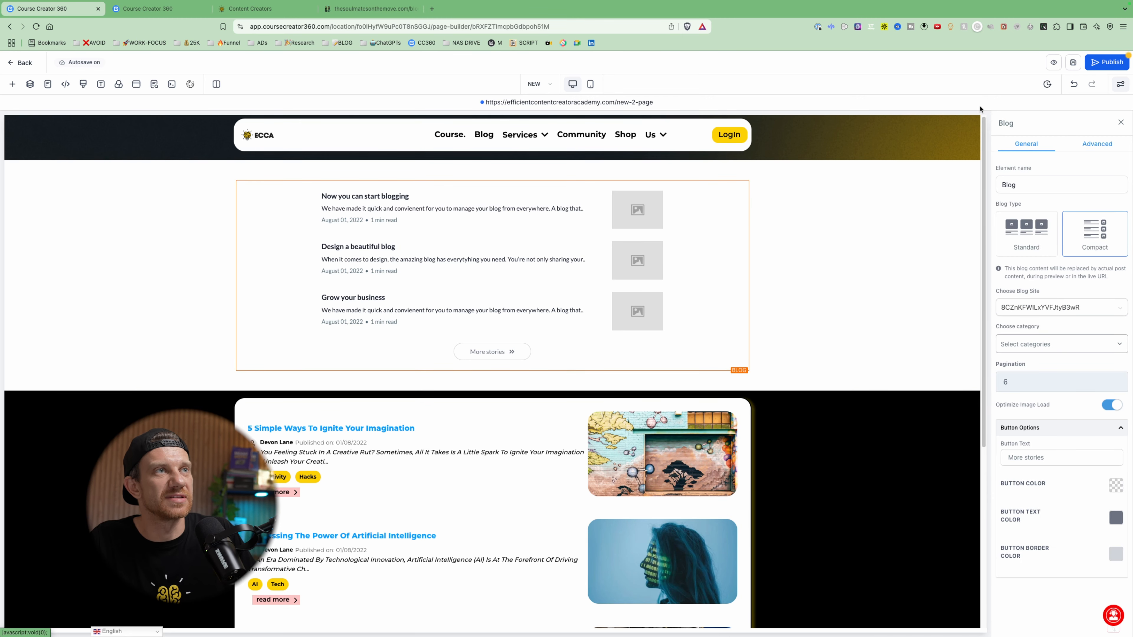
{"action": "key", "text": "ctrl+Tab"}
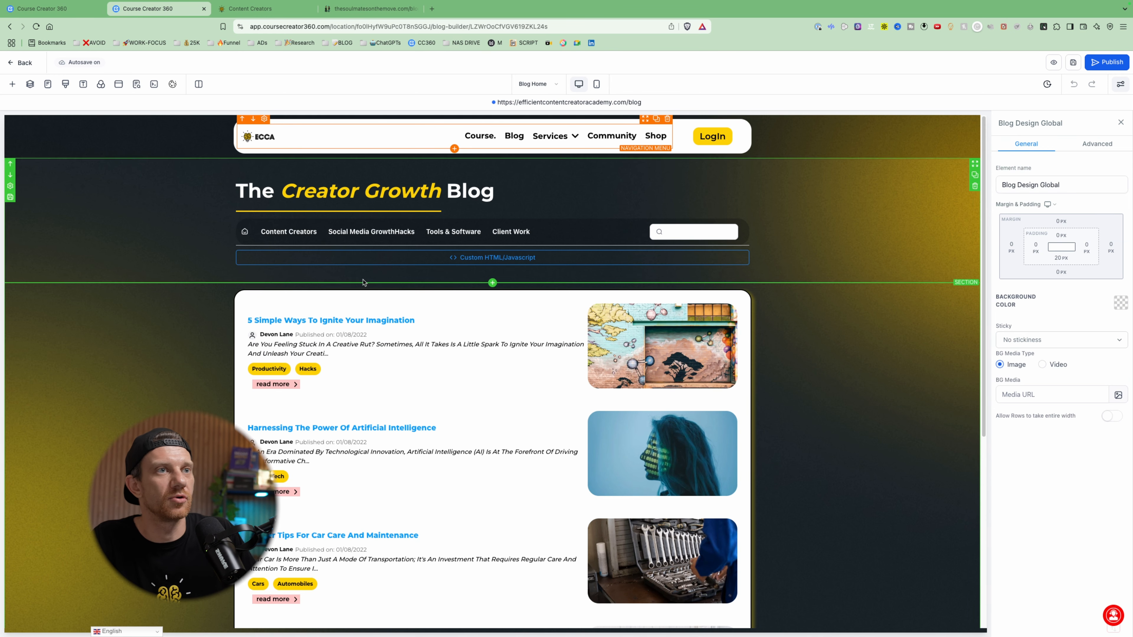
{"action": "left_click", "coordinate": [372, 312]}
{"action": "left_click", "coordinate": [1062, 143]}
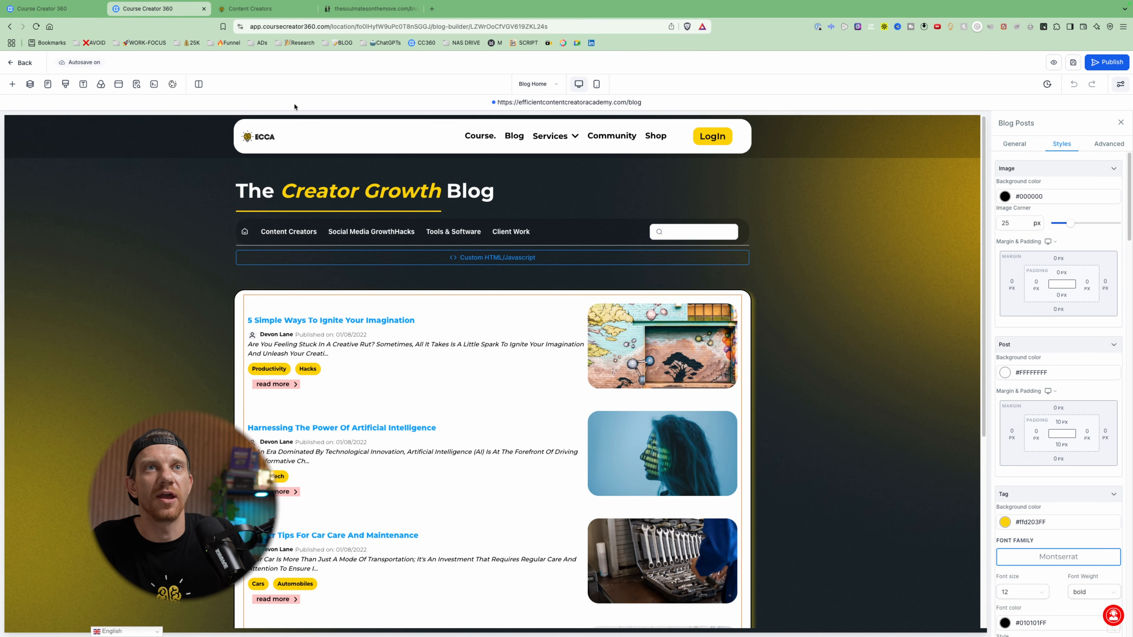
{"action": "left_click", "coordinate": [45, 9]}
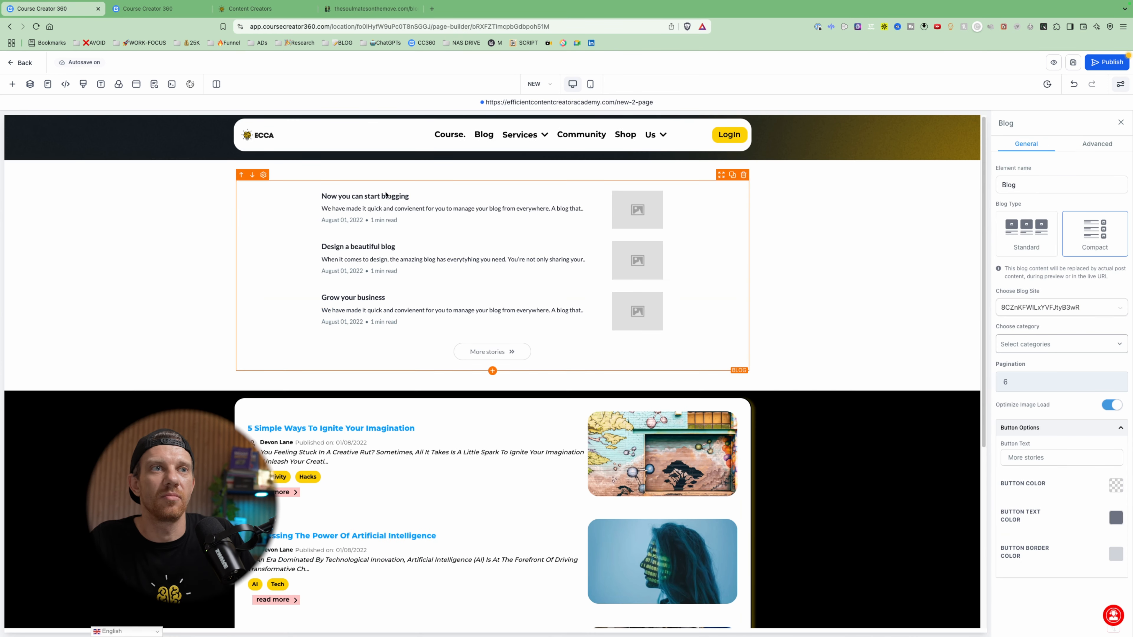
{"action": "scroll", "coordinate": [519, 396], "scroll_direction": "down", "scroll_amount": 1}
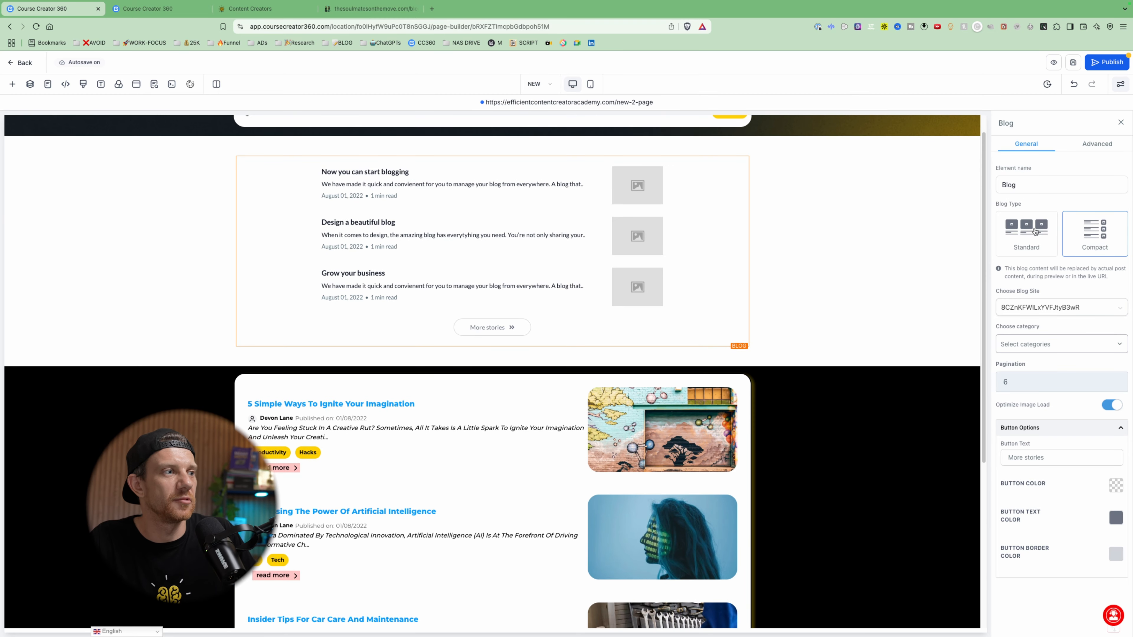
{"action": "left_click", "coordinate": [1070, 143]}
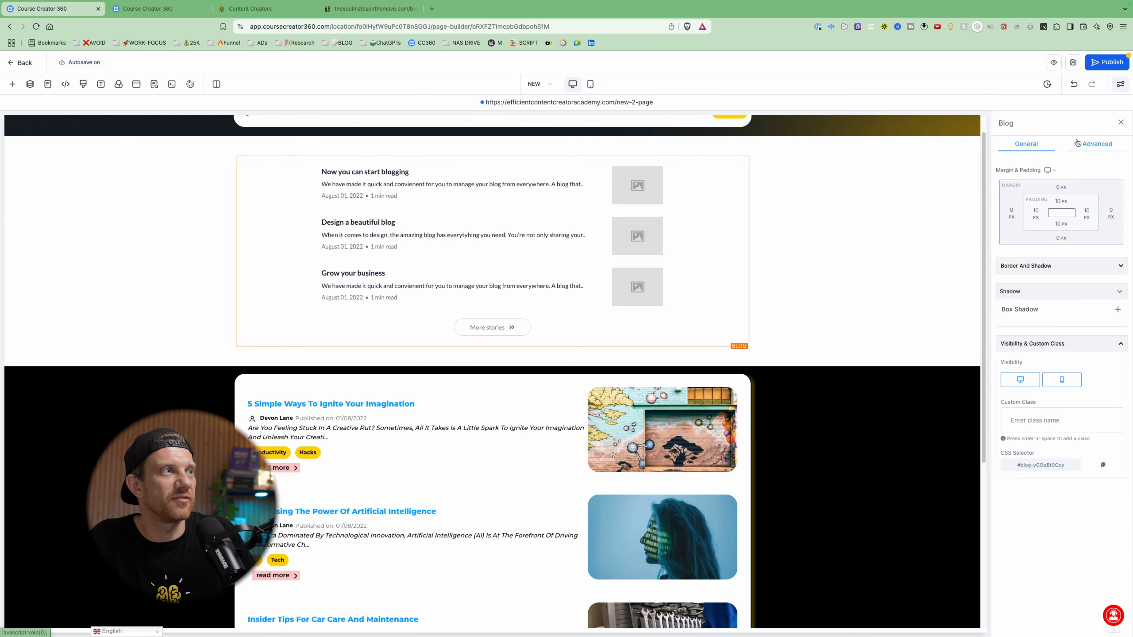
{"action": "left_click", "coordinate": [1026, 144]}
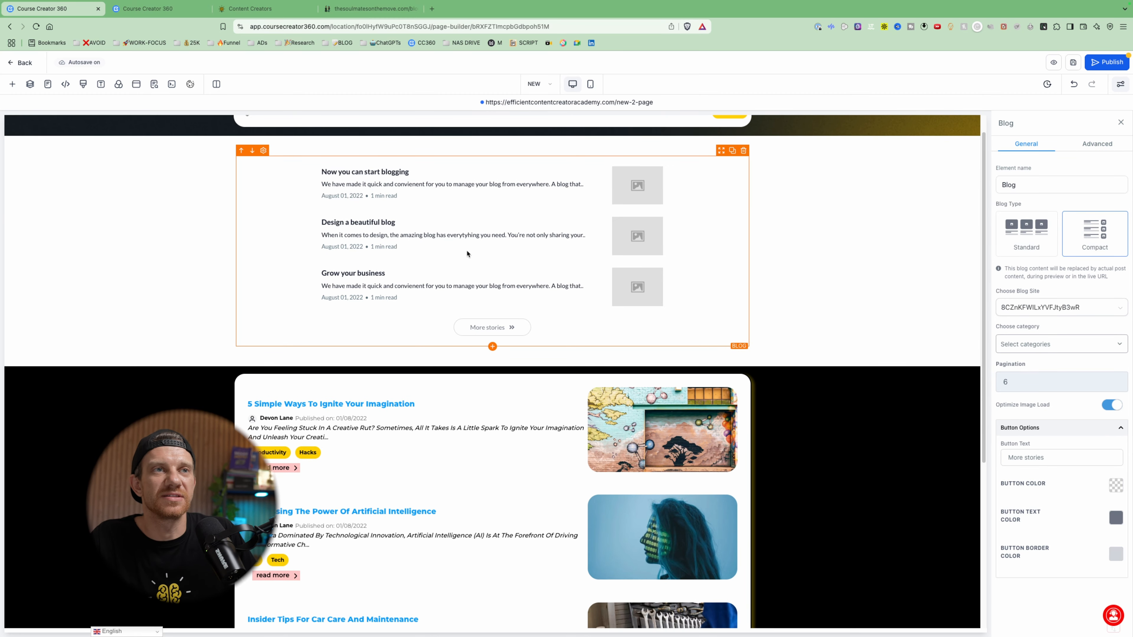
- Select All Posts as the compact Blog element's categories and publish the NEW page
{"action": "left_click", "coordinate": [1039, 348]}
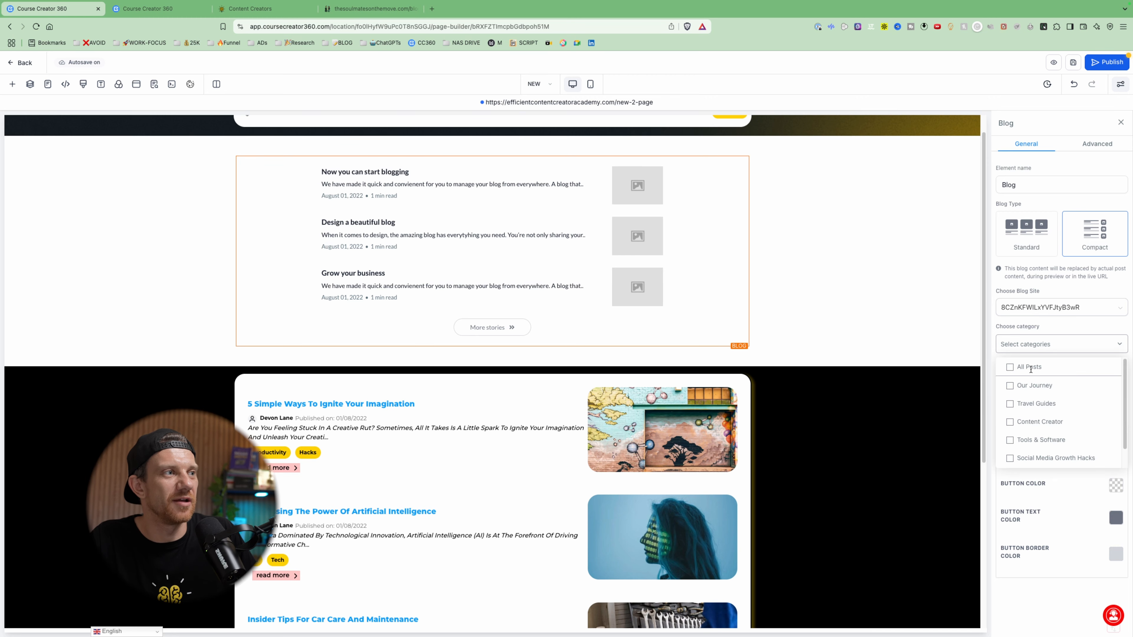
{"action": "left_click", "coordinate": [1011, 366]}
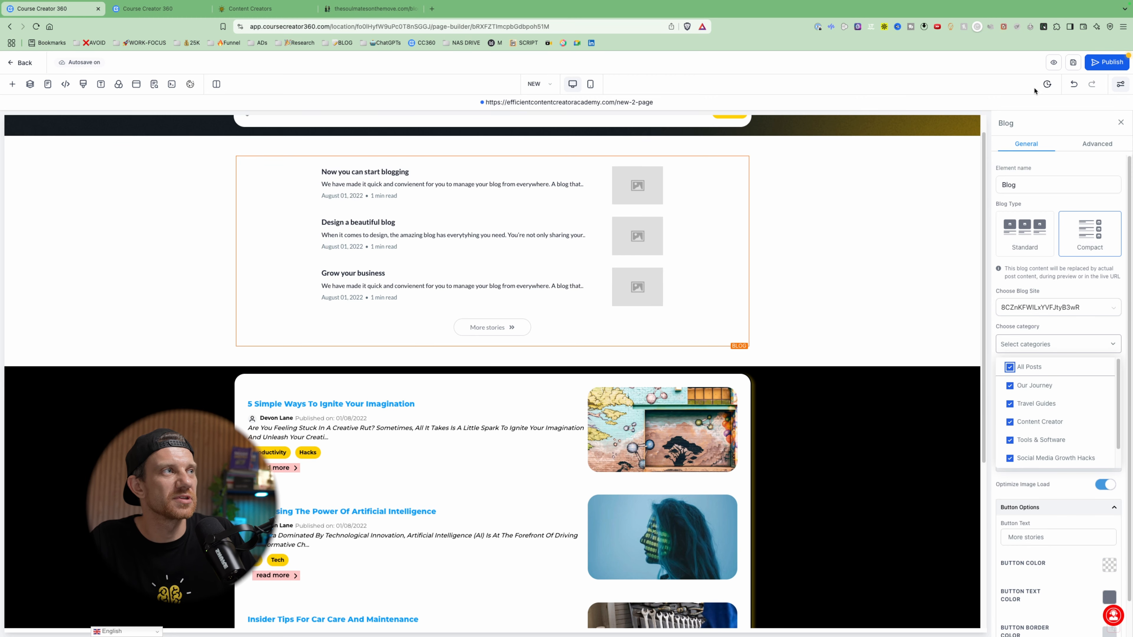
{"action": "left_click", "coordinate": [1107, 63]}
- Open the published page, compare its two blog sections with the builder layout, and view the first article in the compact list
{"action": "scroll", "coordinate": [669, 349], "scroll_direction": "down", "scroll_amount": 4}
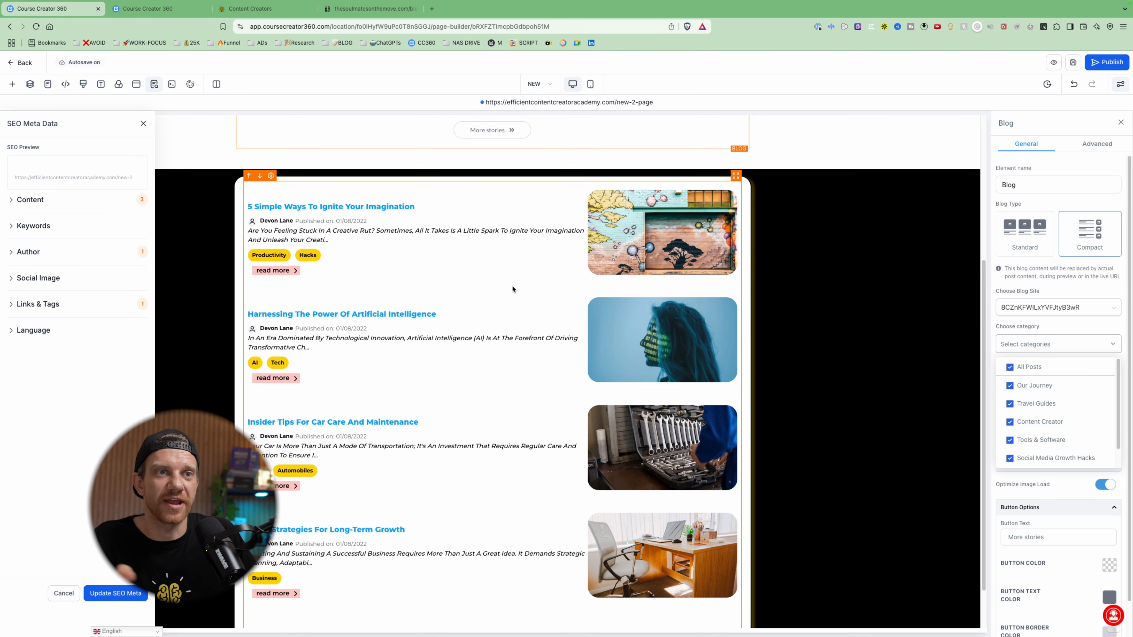
{"action": "left_click", "coordinate": [633, 102]}
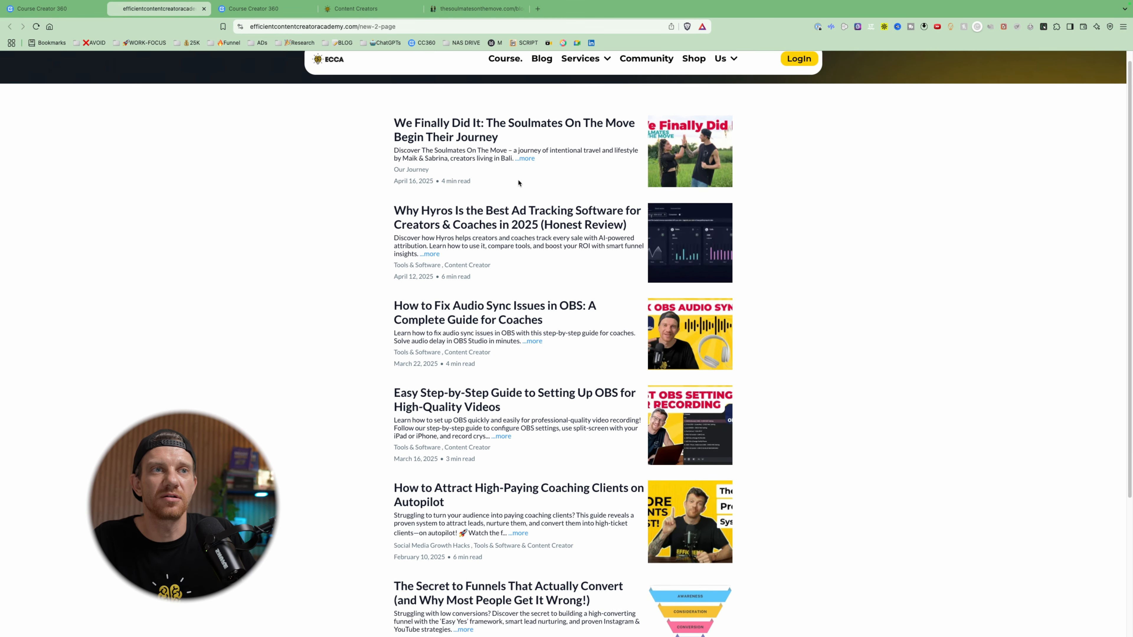
{"action": "scroll", "coordinate": [518, 183], "scroll_direction": "down", "scroll_amount": 5}
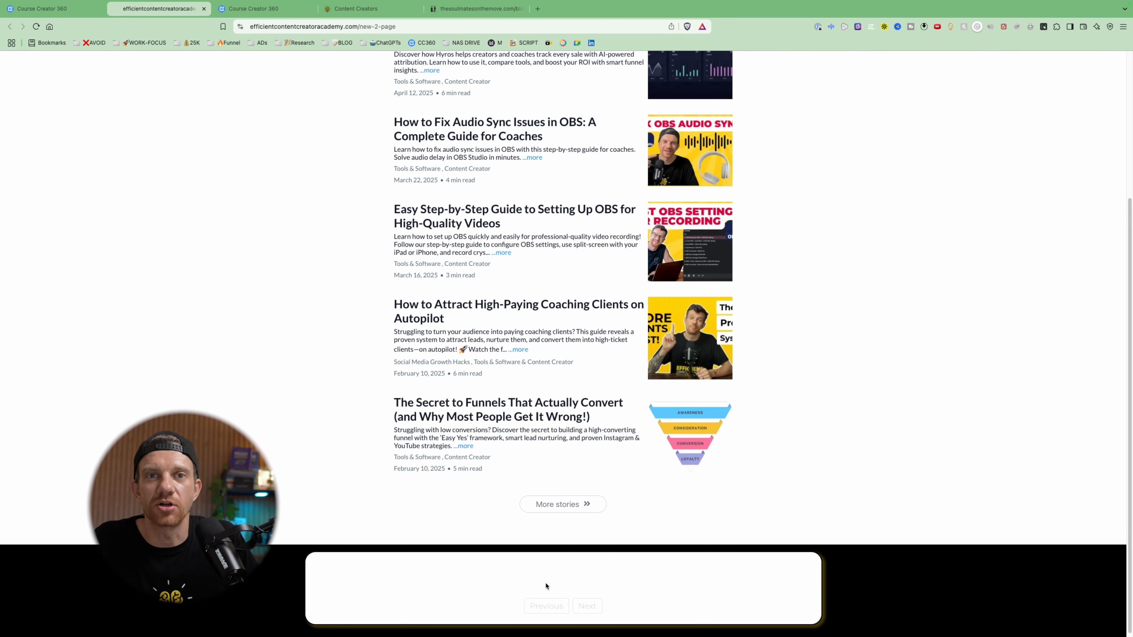
{"action": "left_click", "coordinate": [53, 9]}
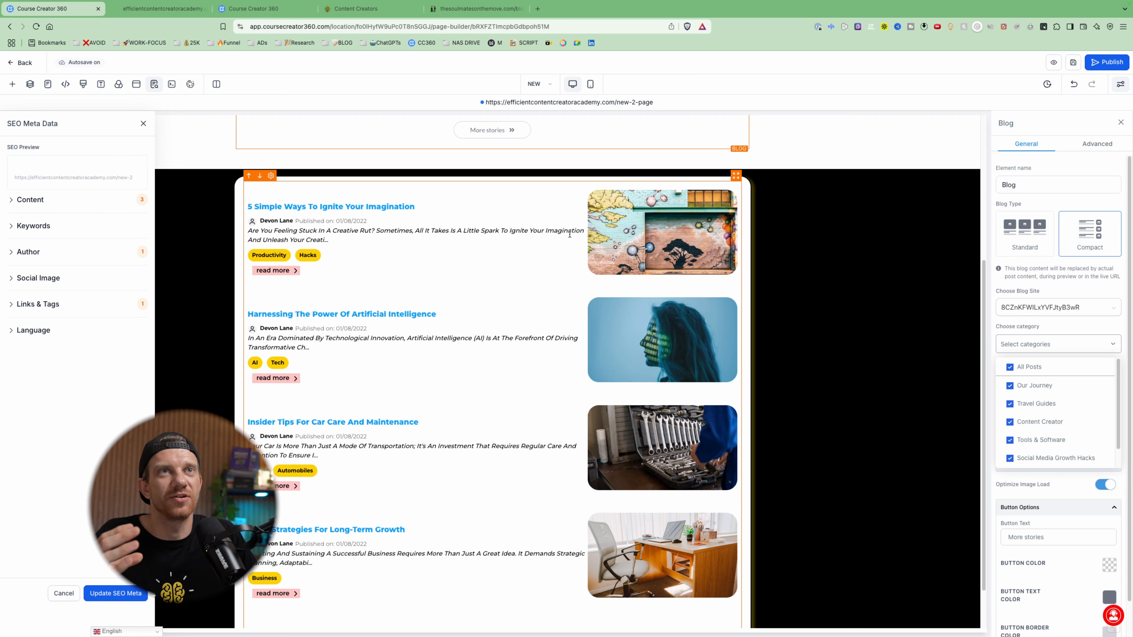
{"action": "scroll", "coordinate": [519, 181], "scroll_direction": "up", "scroll_amount": 5}
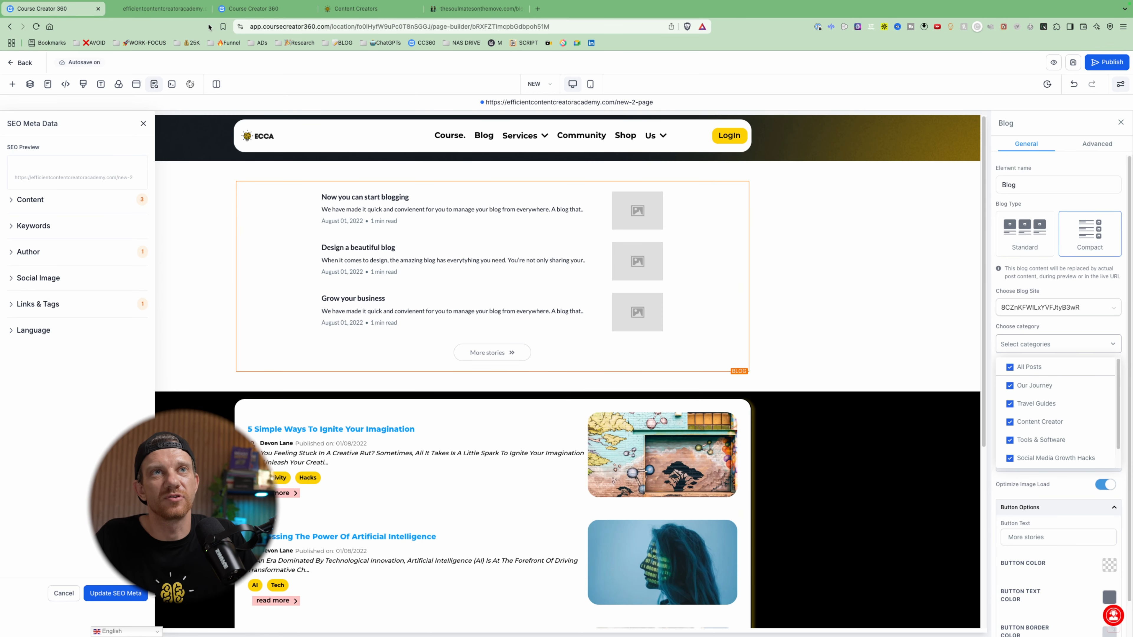
{"action": "left_click", "coordinate": [190, 9]}
{"action": "scroll", "coordinate": [509, 243], "scroll_direction": "up", "scroll_amount": 3}
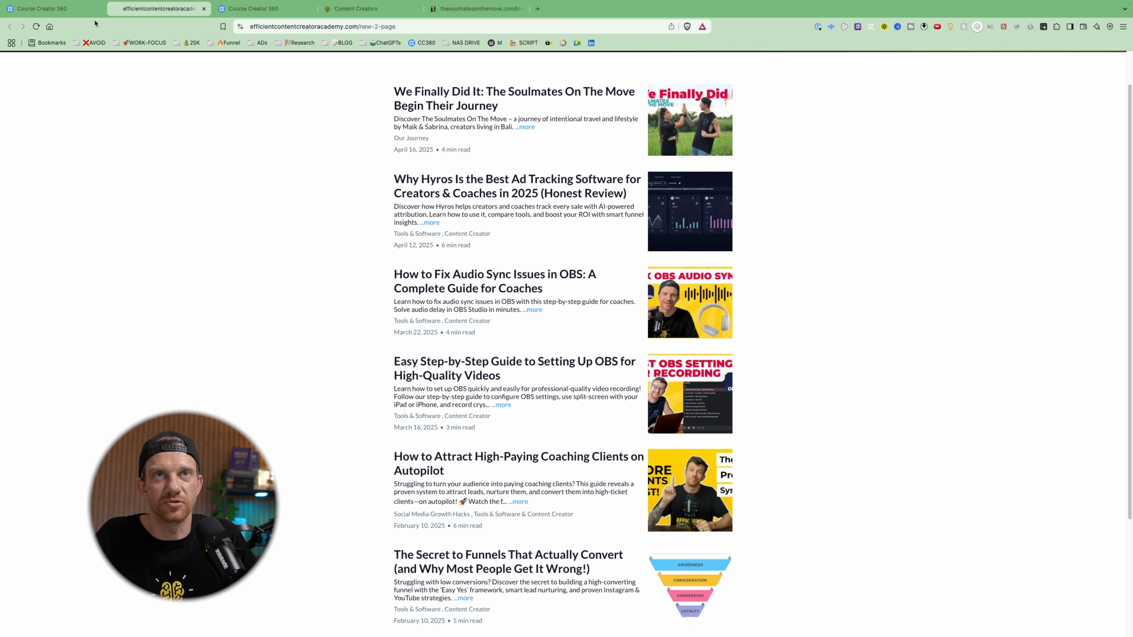
{"action": "left_click", "coordinate": [417, 87]}
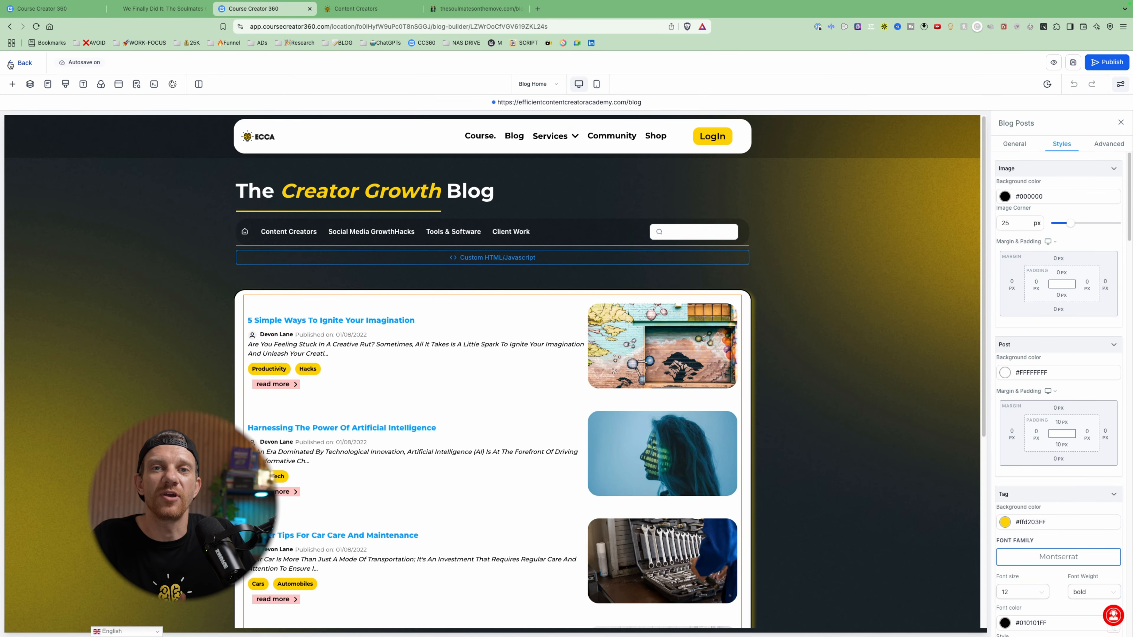
- Reopen the blog site for editing and select the custom HTML/Javascript element below the Blog Home category navigation
{"action": "left_click", "coordinate": [10, 65]}
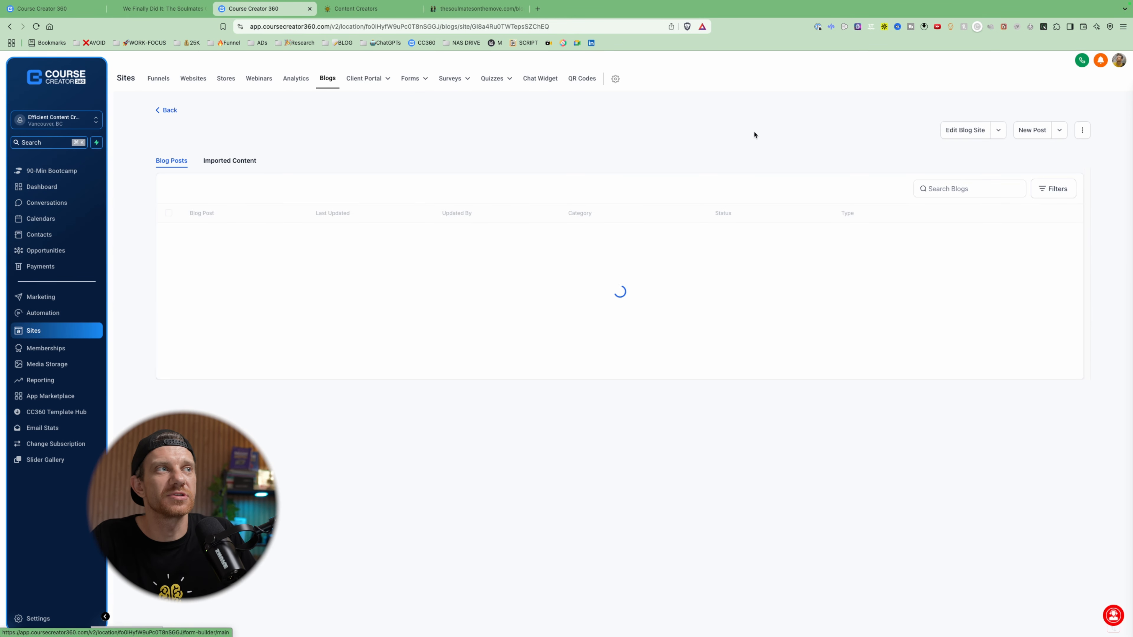
{"action": "left_click", "coordinate": [954, 133]}
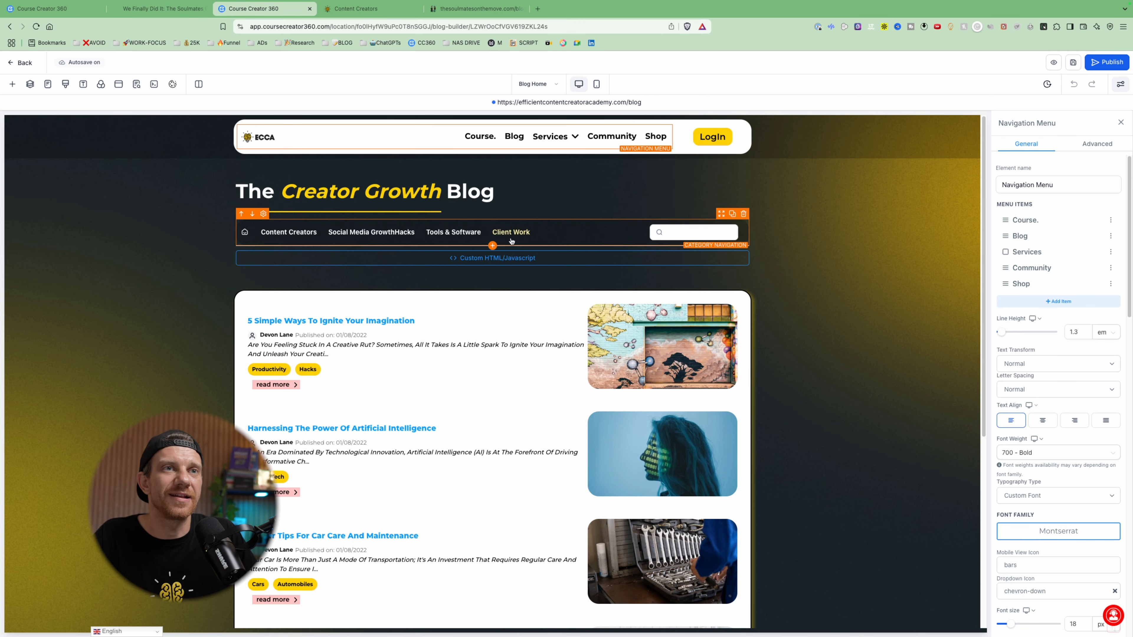
{"action": "left_click", "coordinate": [517, 263]}
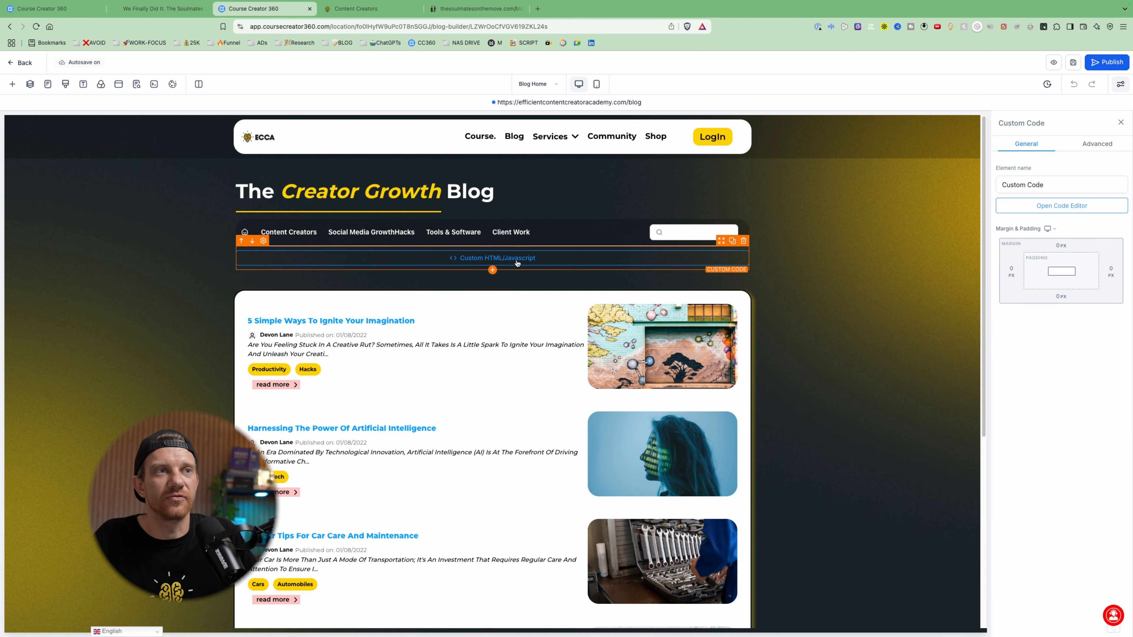
- View the code inside the custom HTML/Javascript element and look over the Blog Home layout beneath it
{"action": "left_click", "coordinate": [1060, 208]}
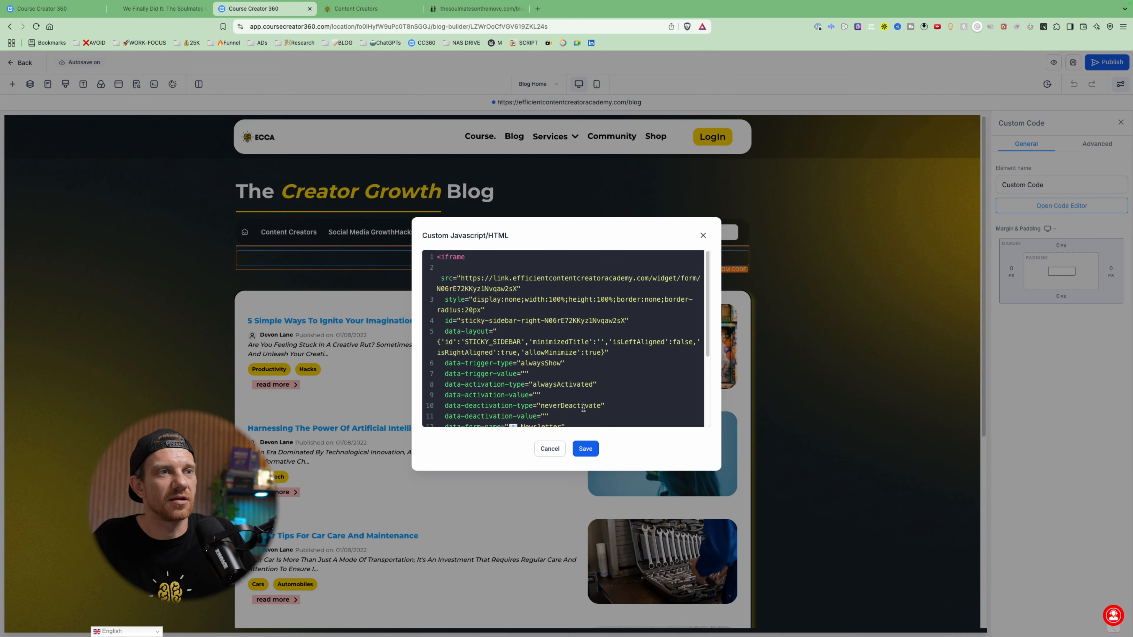
{"action": "left_click", "coordinate": [549, 449]}
{"action": "scroll", "coordinate": [486, 362], "scroll_direction": "down", "scroll_amount": 5}
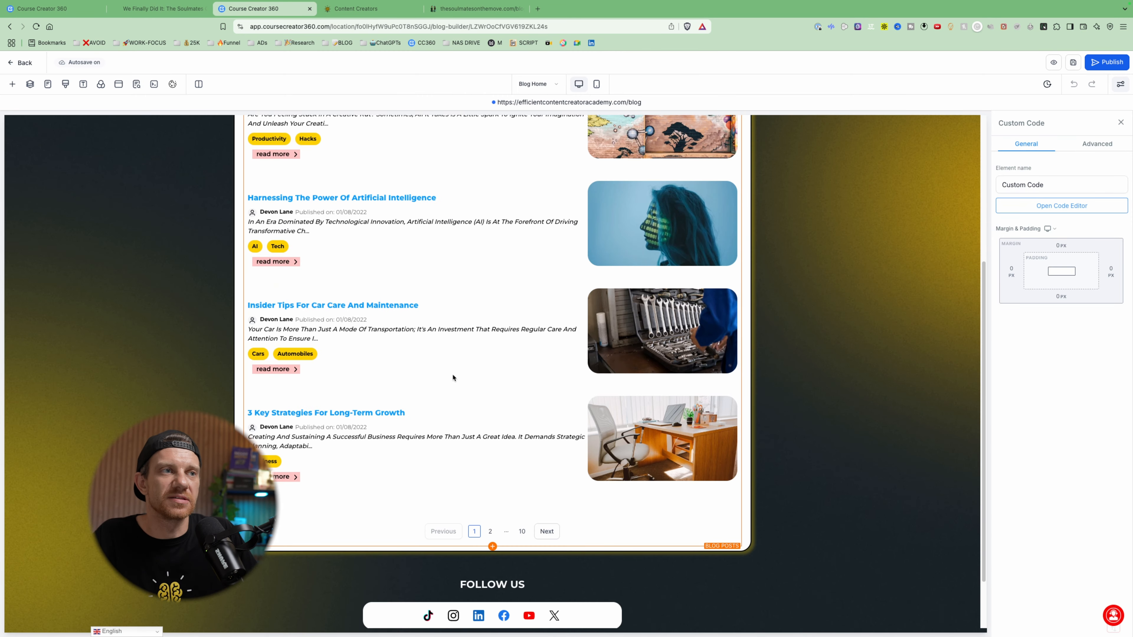
{"action": "scroll", "coordinate": [457, 341], "scroll_direction": "up", "scroll_amount": 4}
- Examine the Blog Posts element's style settings on Blog Home, including post, tag and publish date styling
{"action": "left_click", "coordinate": [516, 258]}
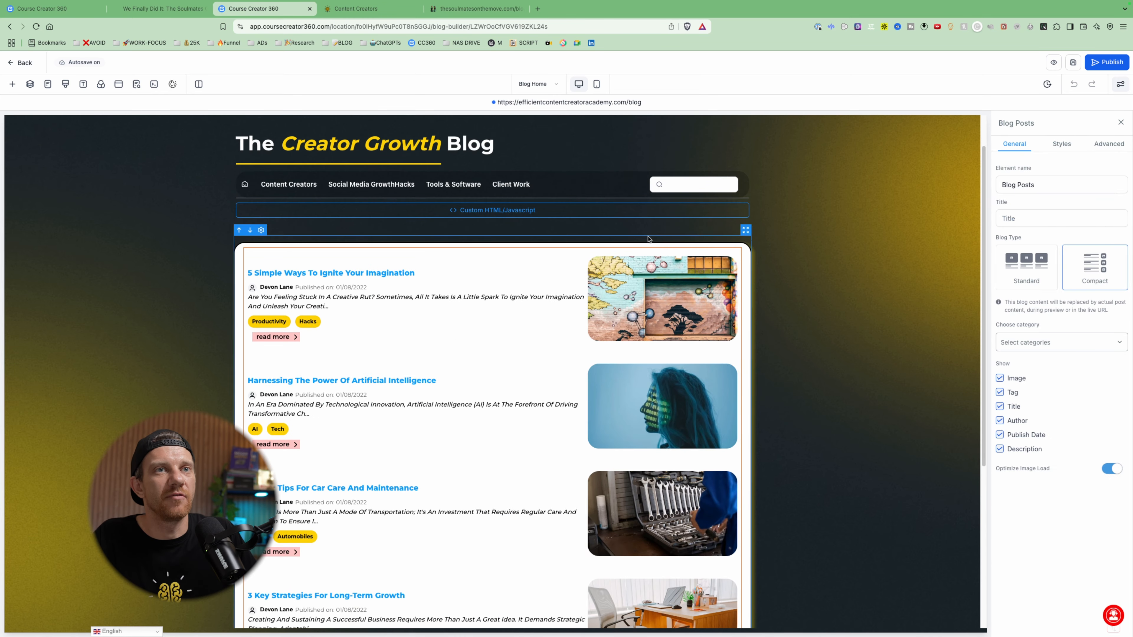
{"action": "left_click", "coordinate": [1061, 143]}
{"action": "scroll", "coordinate": [1059, 329], "scroll_direction": "down", "scroll_amount": 10}
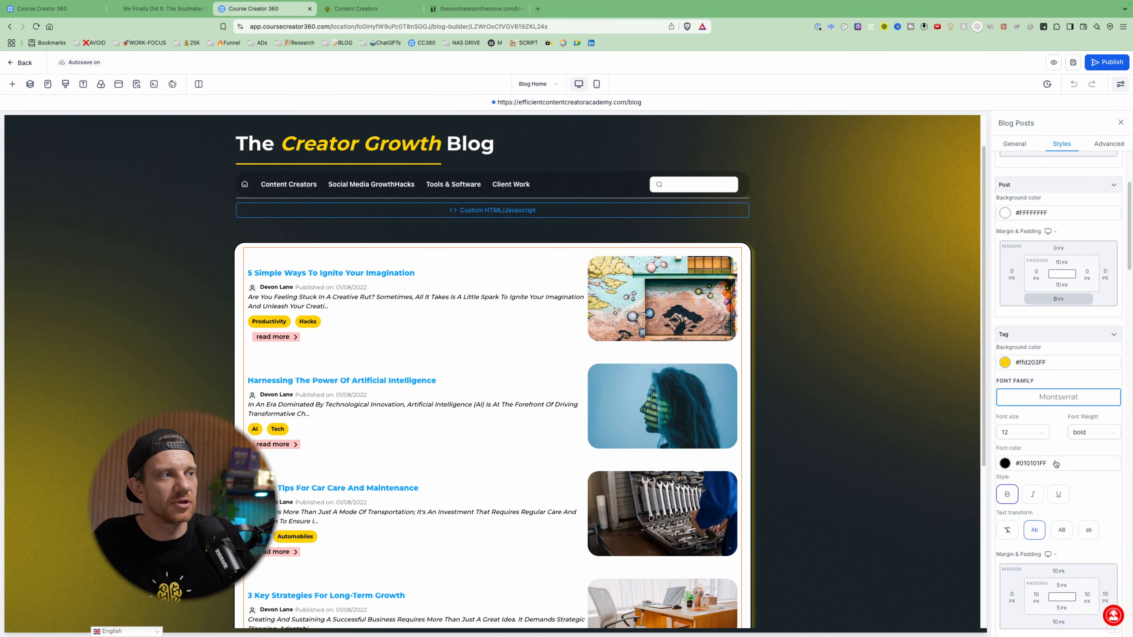
{"action": "scroll", "coordinate": [140, 365], "scroll_direction": "down", "scroll_amount": 5}
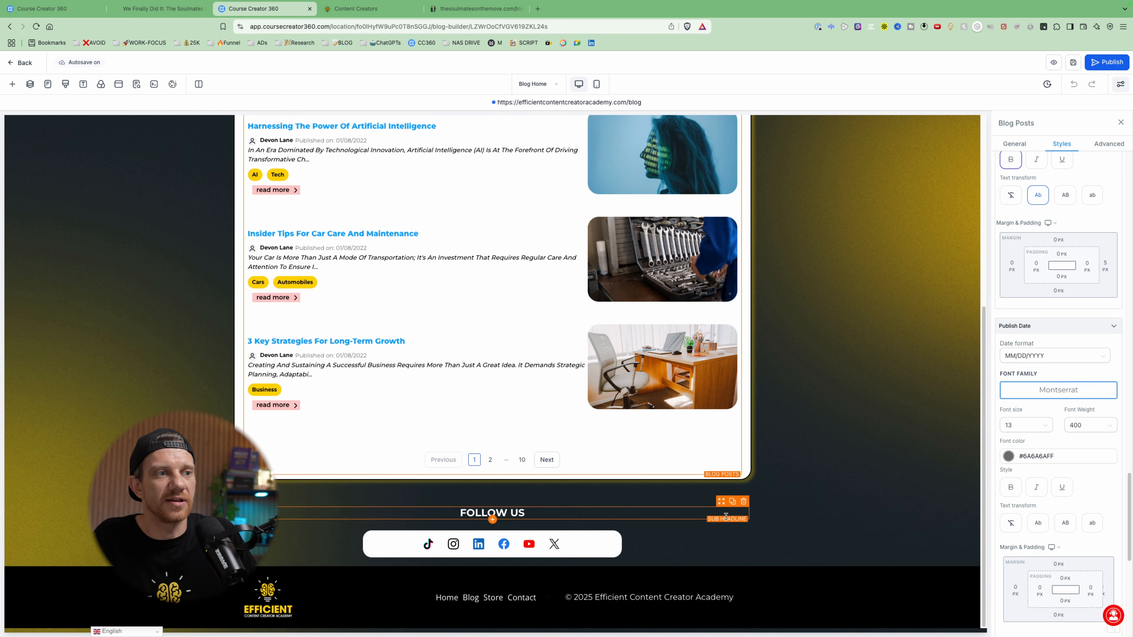
{"action": "scroll", "coordinate": [660, 401], "scroll_direction": "up", "scroll_amount": 7}
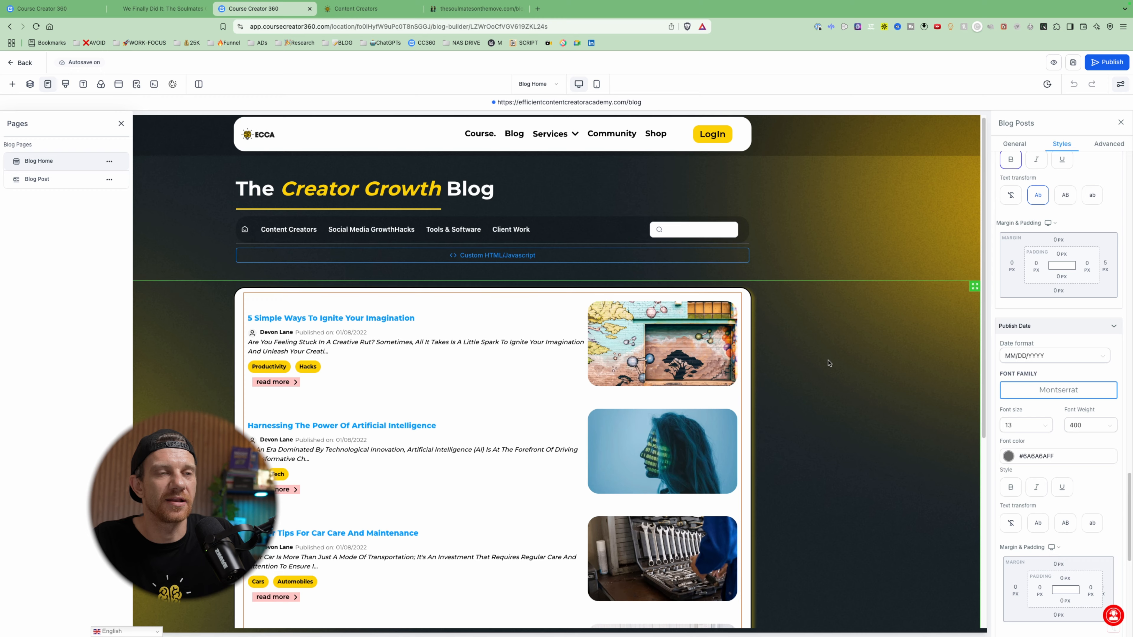
- Switch to the Blog Post page template and look through its layout down to the recommended tools
{"action": "left_click", "coordinate": [70, 180]}
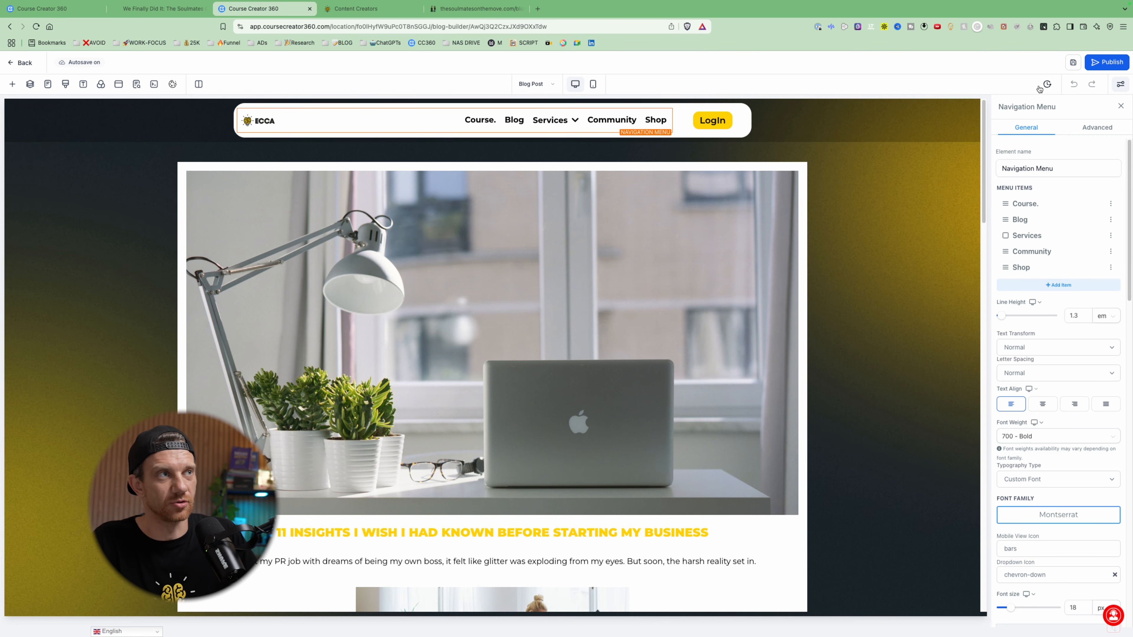
{"action": "scroll", "coordinate": [877, 191], "scroll_direction": "down", "scroll_amount": 20}
{"action": "scroll", "coordinate": [814, 256], "scroll_direction": "up", "scroll_amount": 20}
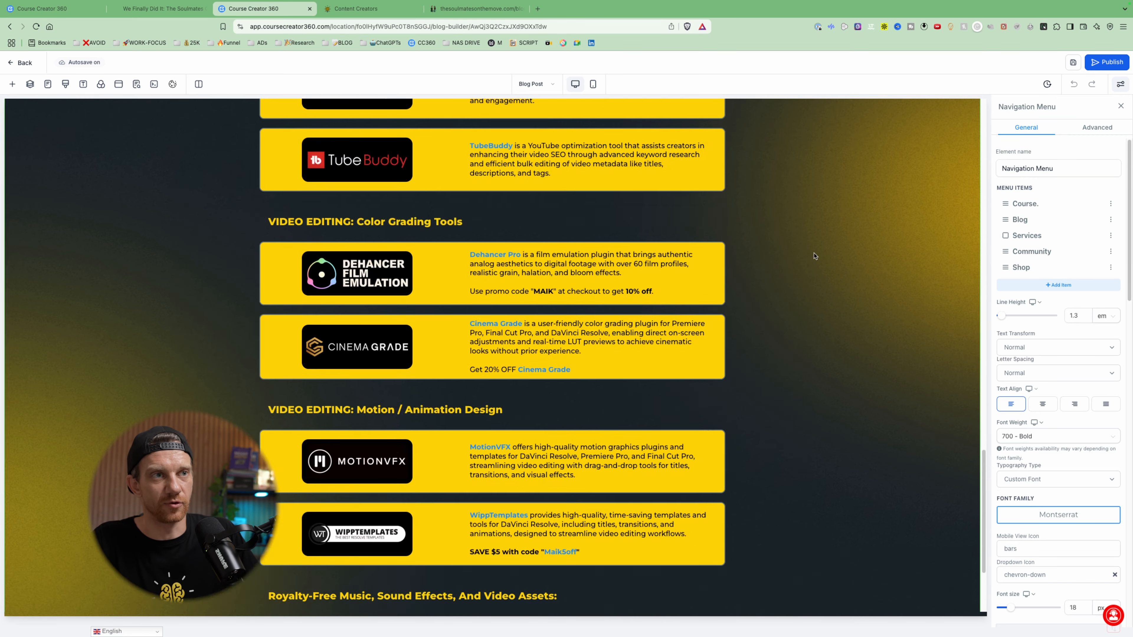
- Examine the Blog Content element's general options and its title and content style settings
{"action": "left_click", "coordinate": [784, 201]}
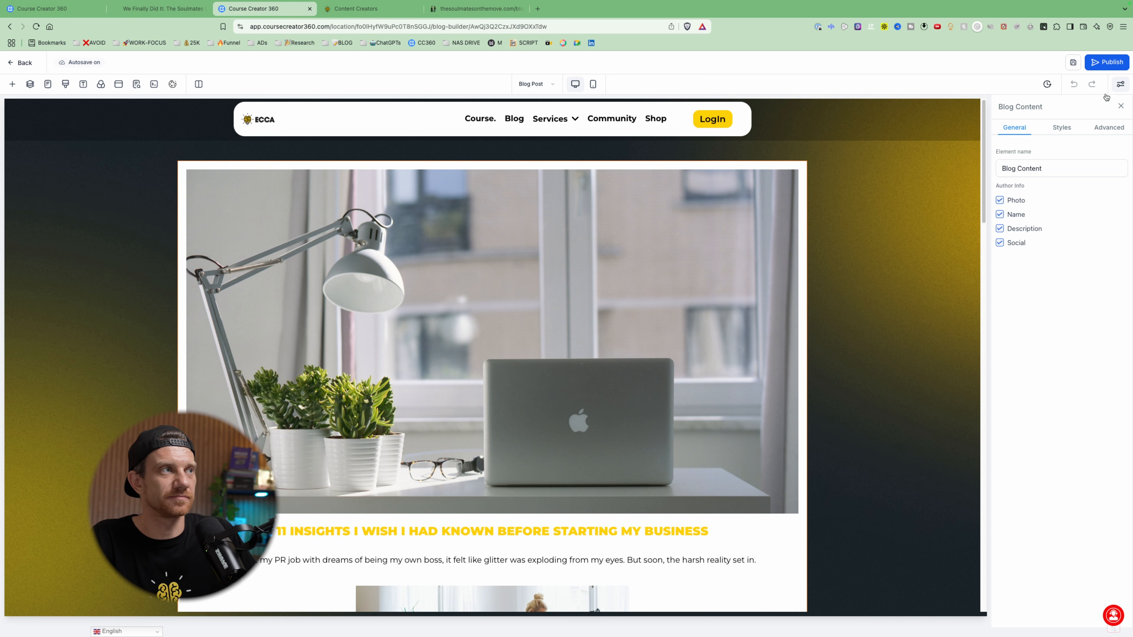
{"action": "left_click", "coordinate": [1061, 127]}
{"action": "scroll", "coordinate": [1045, 333], "scroll_direction": "down", "scroll_amount": 5}
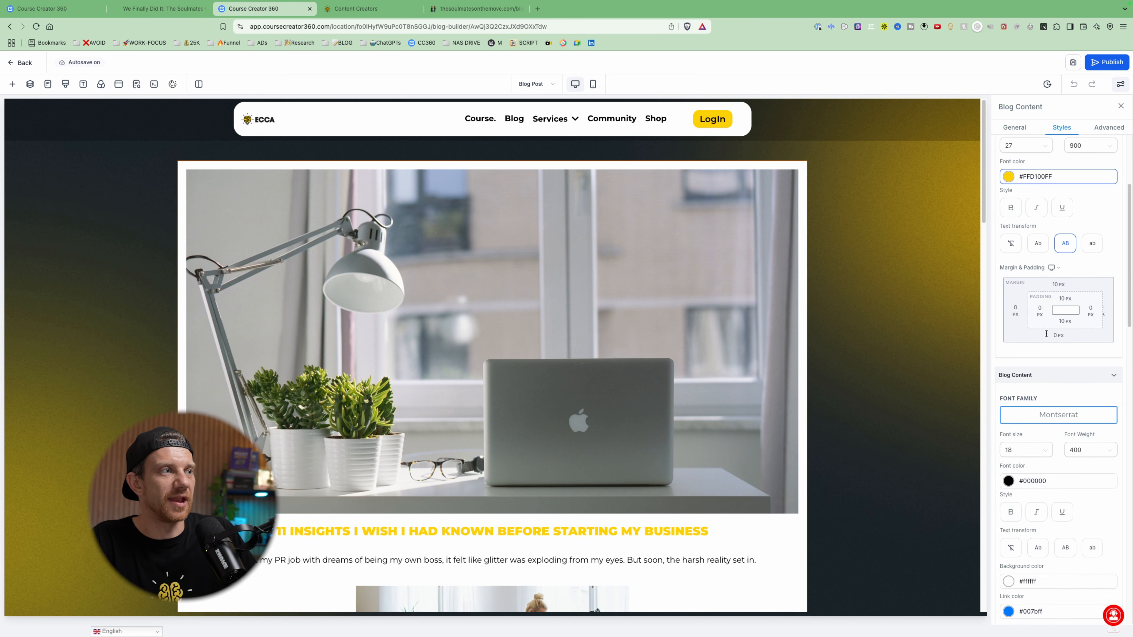
{"action": "scroll", "coordinate": [696, 356], "scroll_direction": "down", "scroll_amount": 3}
{"action": "scroll", "coordinate": [697, 355], "scroll_direction": "down", "scroll_amount": 3}
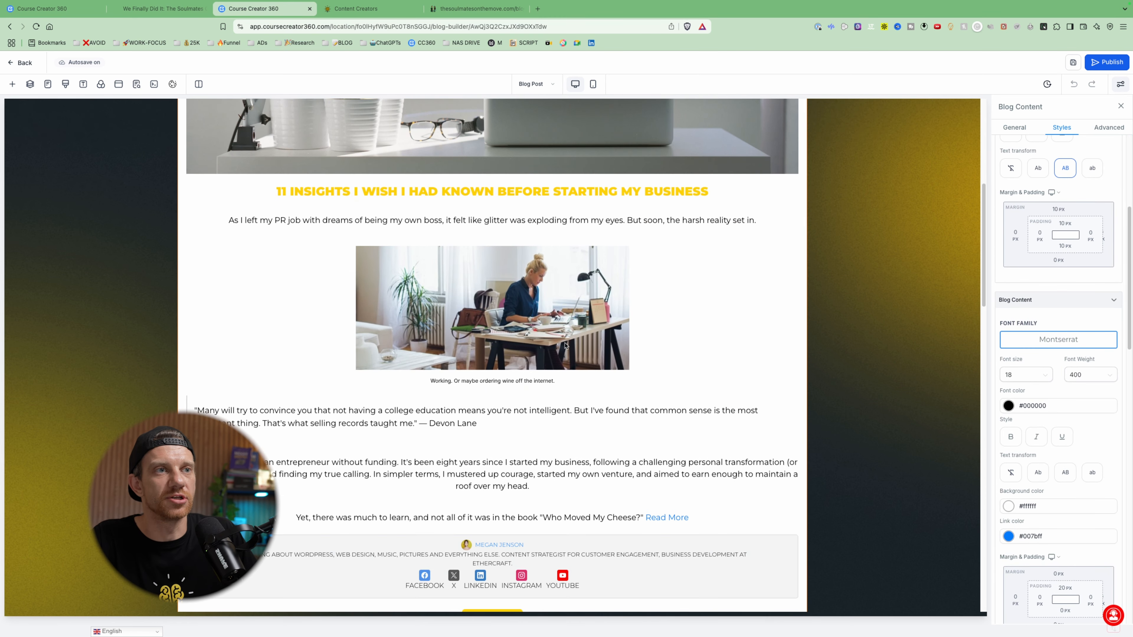
- View the Blog Post page's typography settings and the tool recommendation sections below the article
{"action": "left_click", "coordinate": [83, 84]}
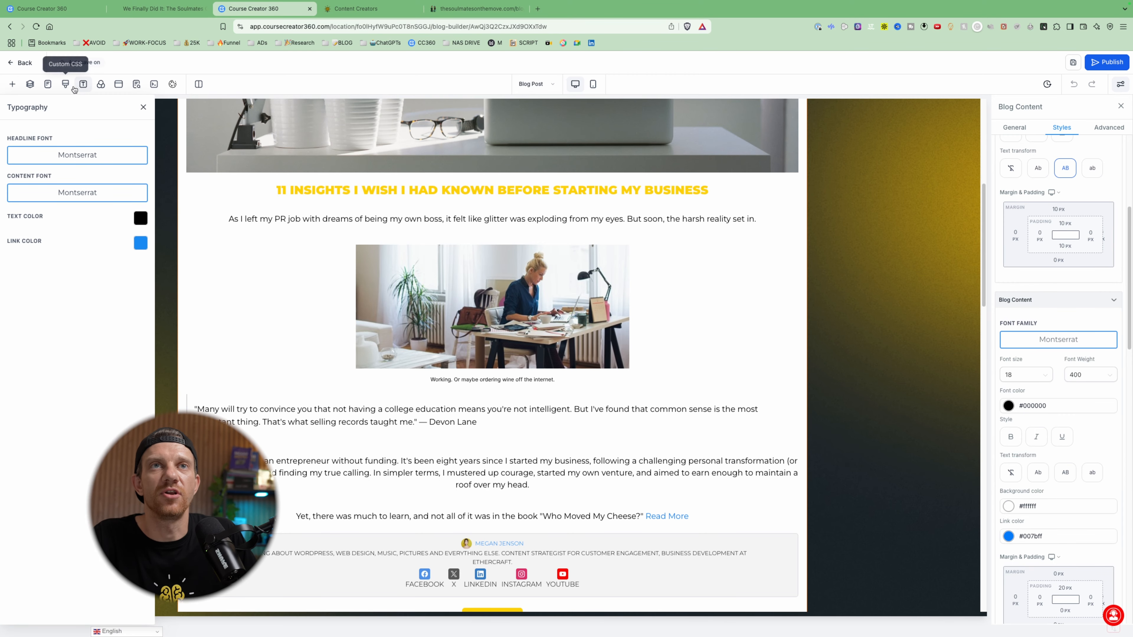
{"action": "left_click", "coordinate": [82, 83]}
{"action": "scroll", "coordinate": [780, 339], "scroll_direction": "down", "scroll_amount": 10}
{"action": "scroll", "coordinate": [779, 339], "scroll_direction": "down", "scroll_amount": 5}
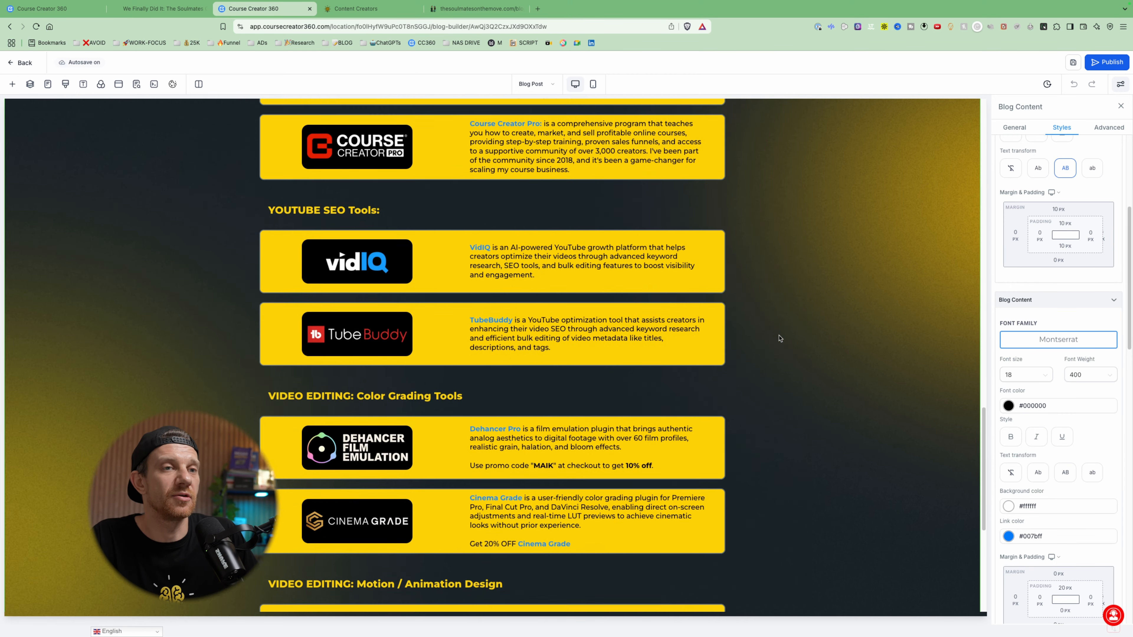
{"action": "scroll", "coordinate": [779, 339], "scroll_direction": "up", "scroll_amount": 20}
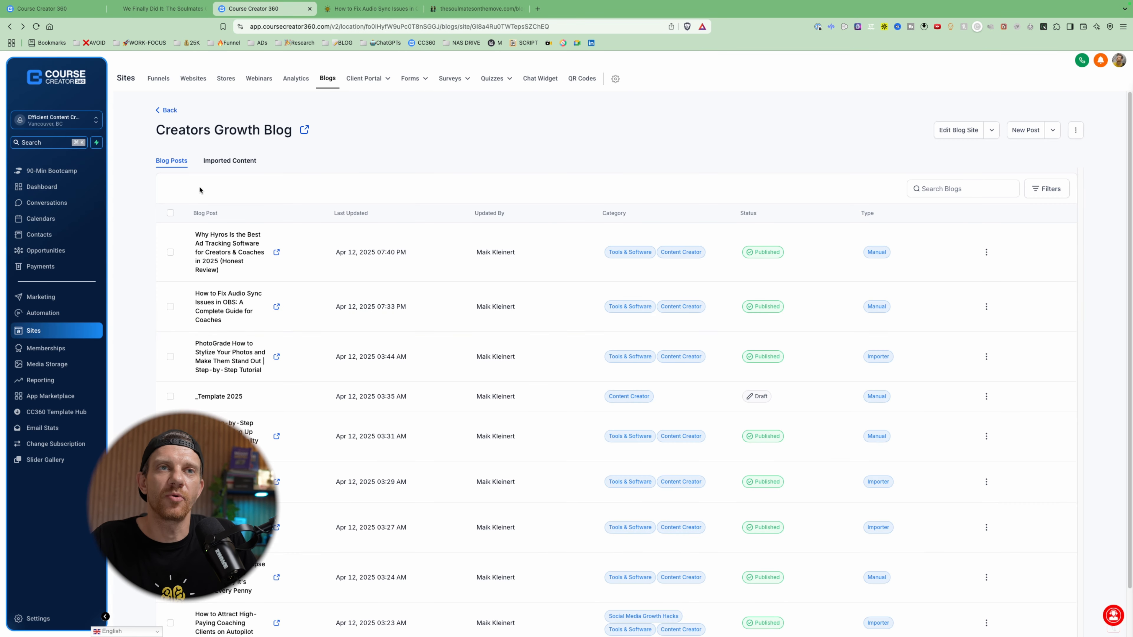
- Open the "How to Fix Audio Sync Issues in OBS" post from the Creators Growth Blog for editing and look through its content
{"action": "left_click", "coordinate": [226, 309]}
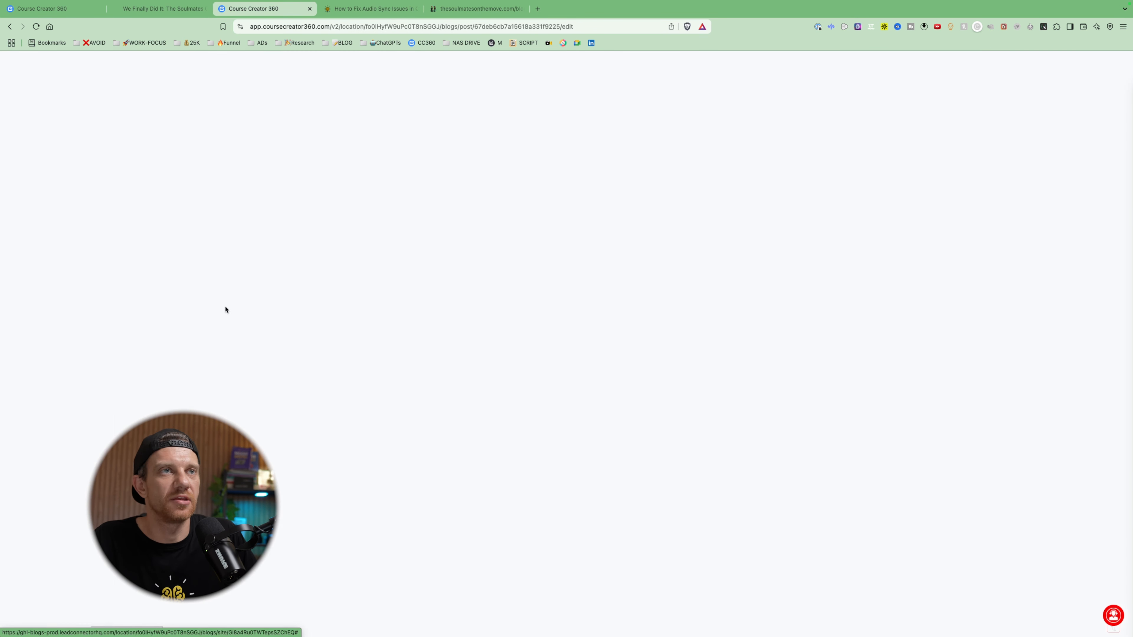
{"action": "scroll", "coordinate": [573, 480], "scroll_direction": "down", "scroll_amount": 5}
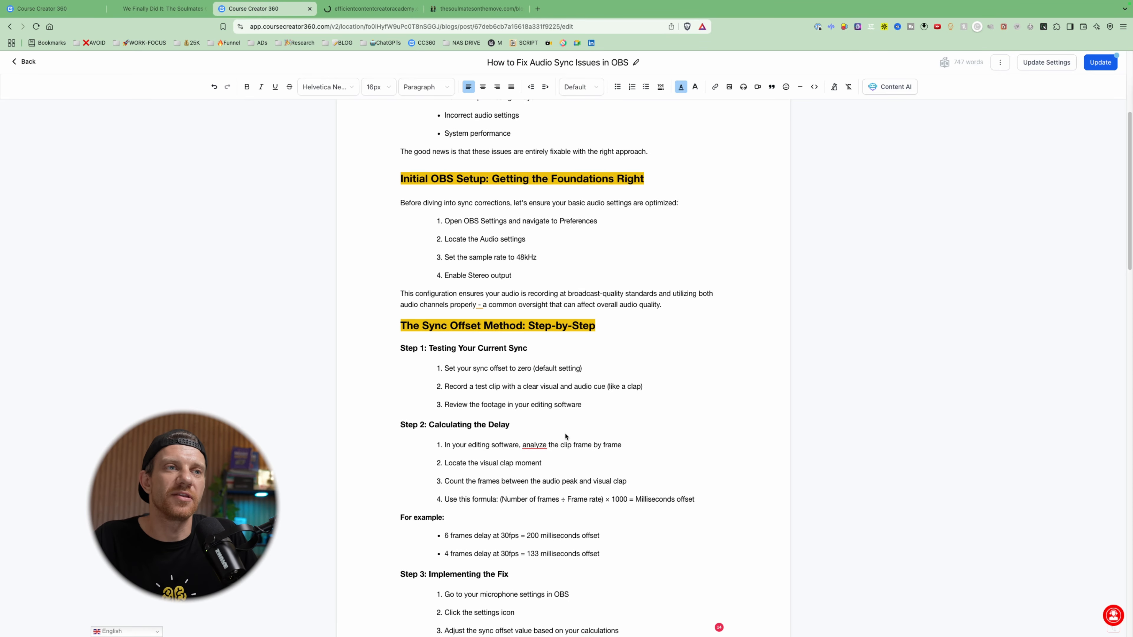
{"action": "scroll", "coordinate": [564, 435], "scroll_direction": "up", "scroll_amount": 5}
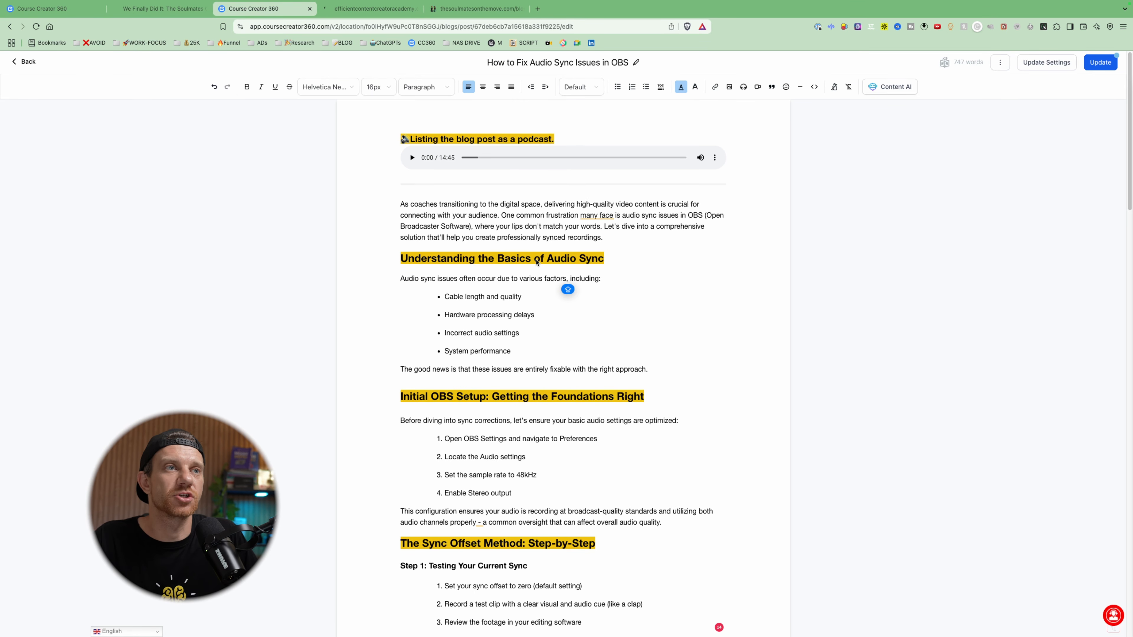
- Format the "Understanding the Basics of Audio Sync" line as Heading 2
{"action": "triple_click", "coordinate": [557, 259]}
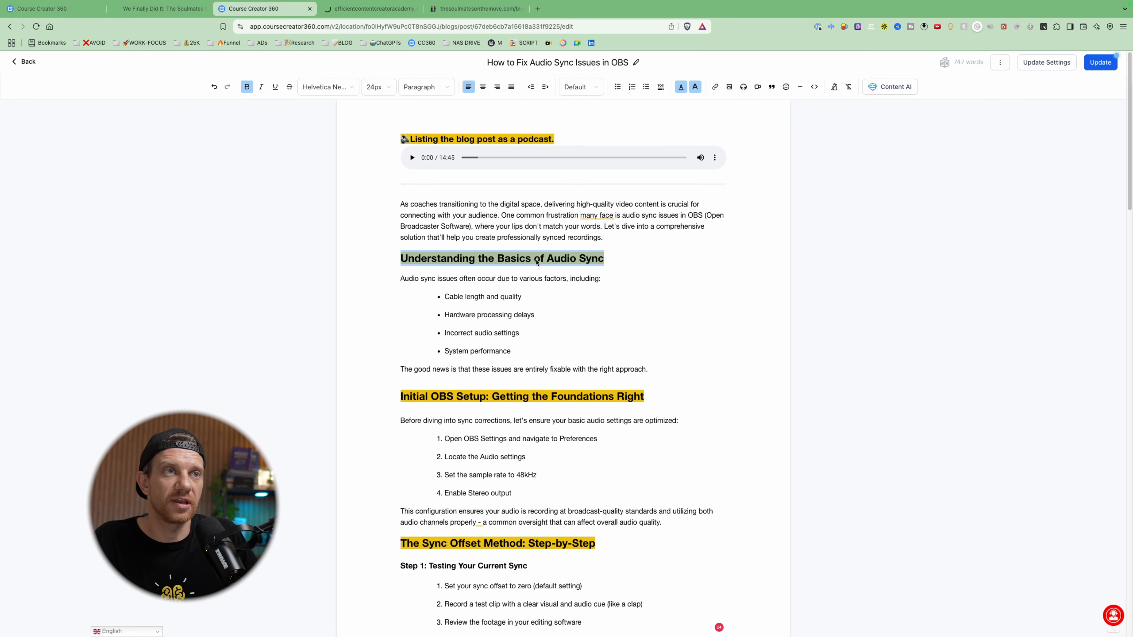
{"action": "left_click", "coordinate": [422, 87]}
{"action": "left_click", "coordinate": [433, 124]}
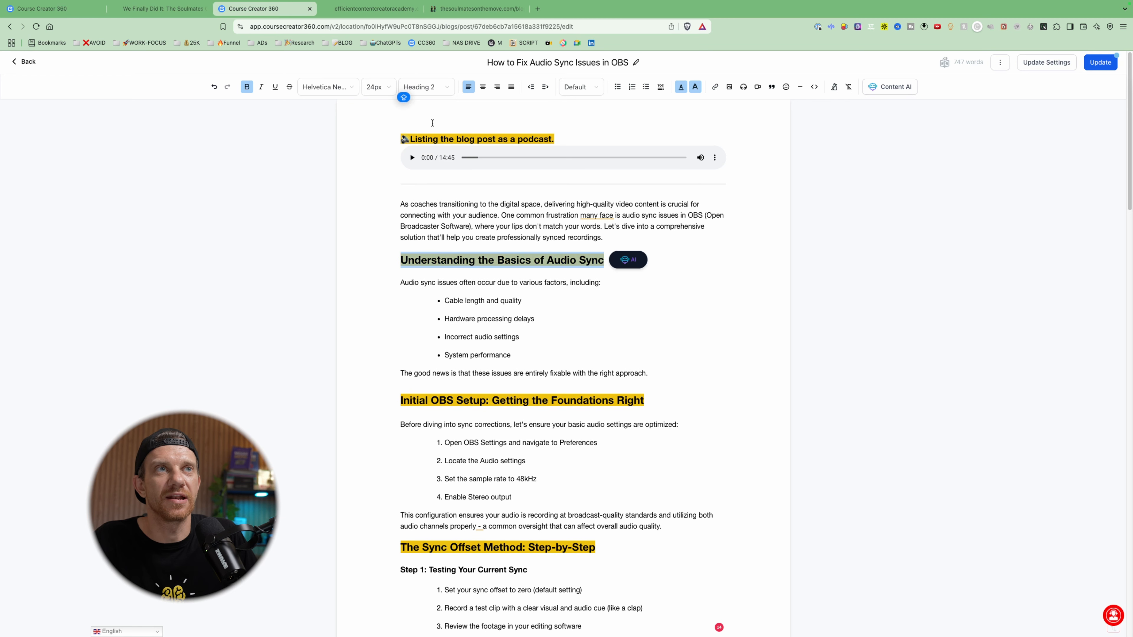
- Try a 16px font size on the "Understanding the Basics of Audio Sync" heading and set it back to 24px
{"action": "left_click", "coordinate": [374, 86]}
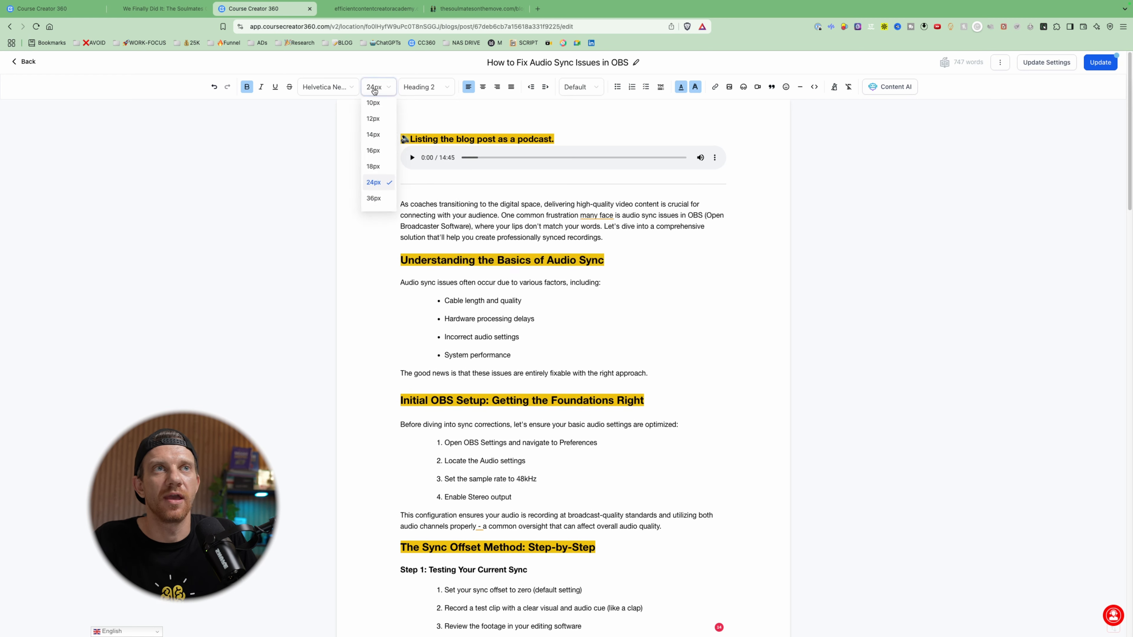
{"action": "left_click", "coordinate": [375, 151]}
{"action": "left_click", "coordinate": [391, 92]}
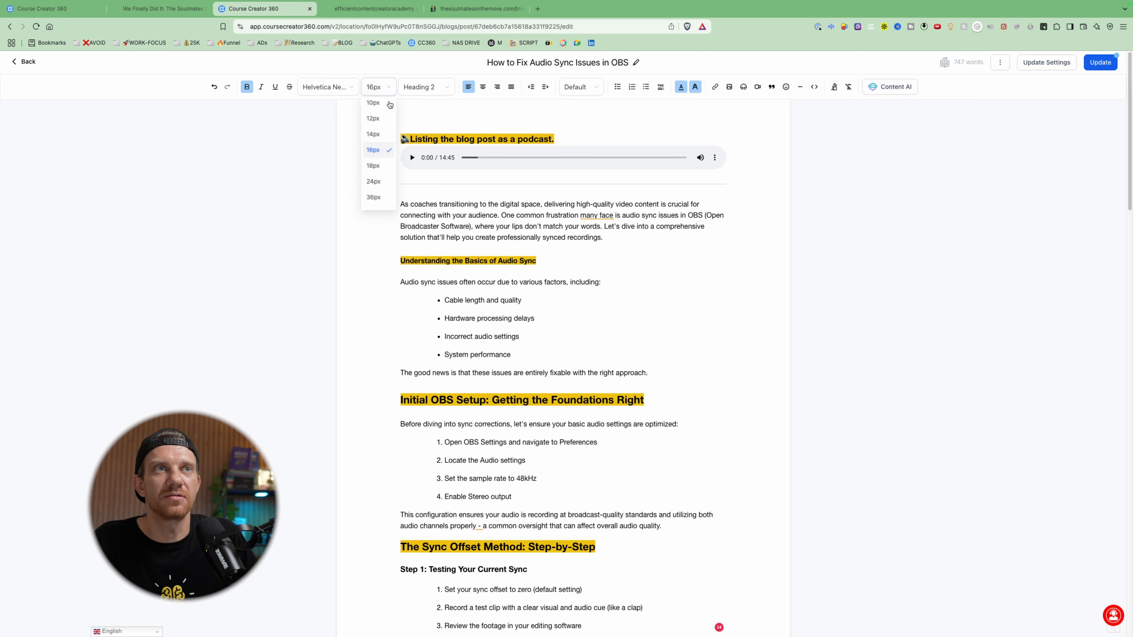
{"action": "left_click", "coordinate": [375, 181]}
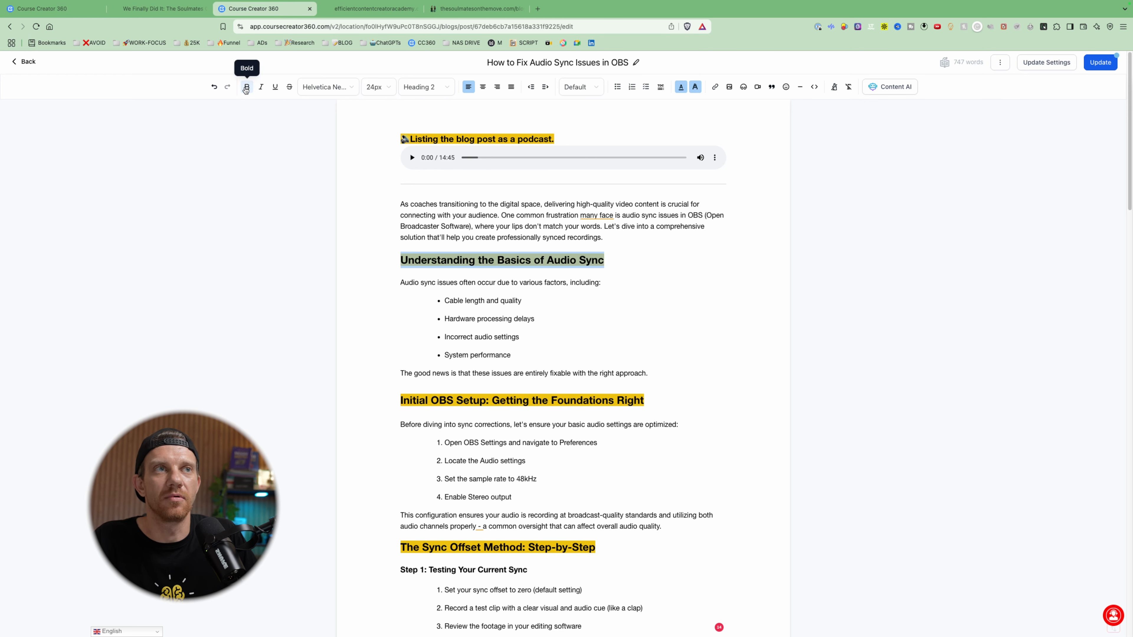
- Try a red text highlight on the "Understanding the Basics of Audio Sync" heading and restore the yellow highlight
{"action": "left_click", "coordinate": [585, 136]}
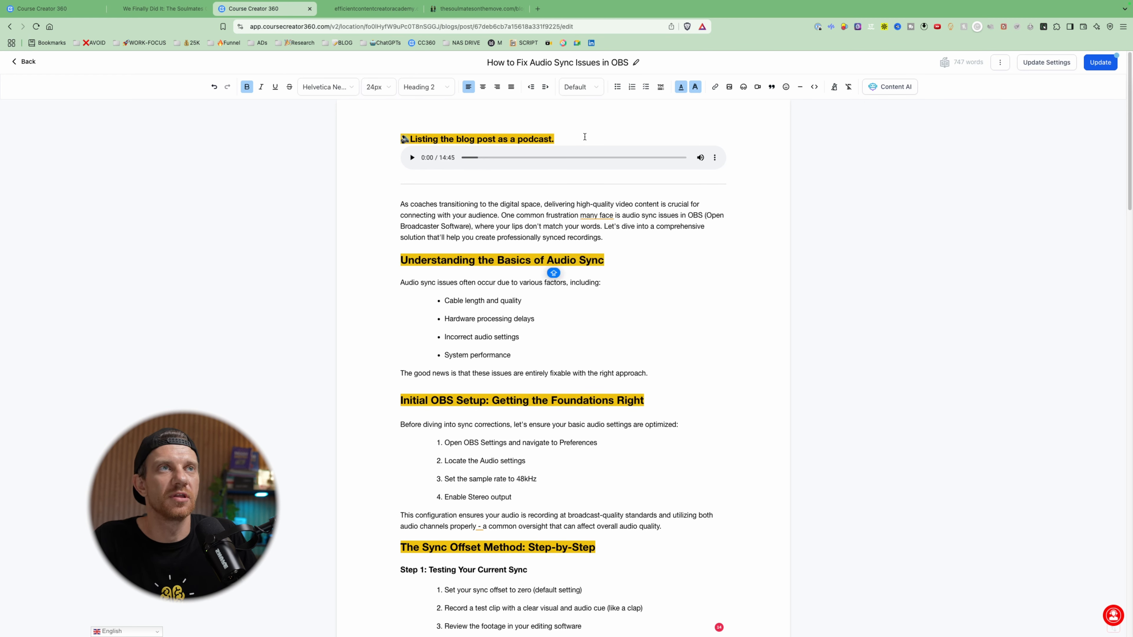
{"action": "left_click", "coordinate": [695, 86]}
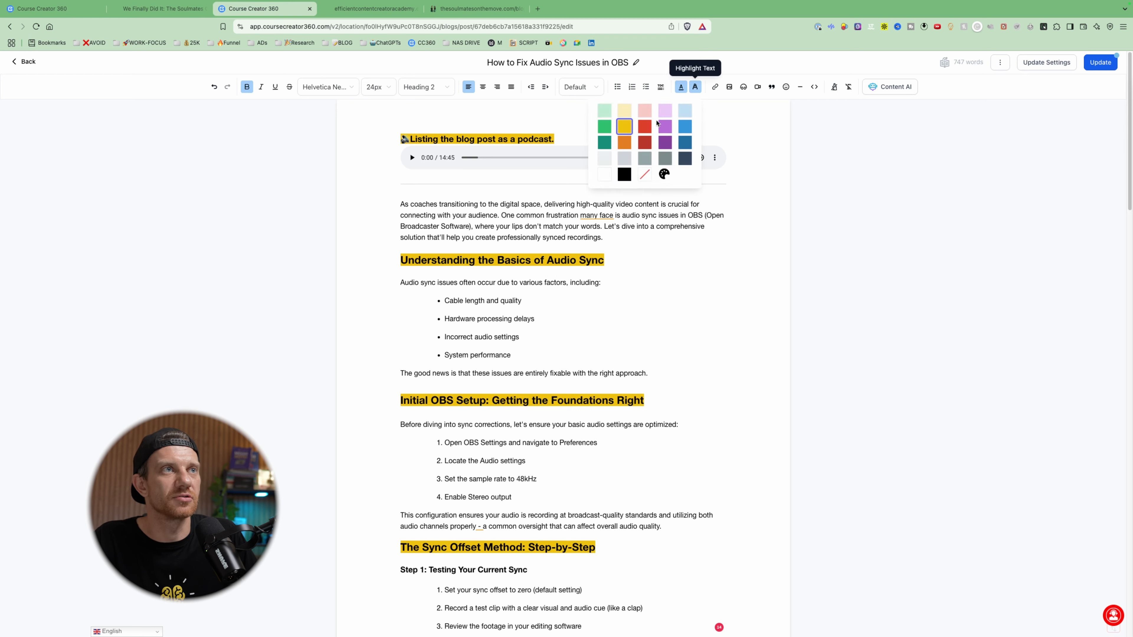
{"action": "left_click", "coordinate": [640, 126]}
{"action": "triple_click", "coordinate": [597, 260]}
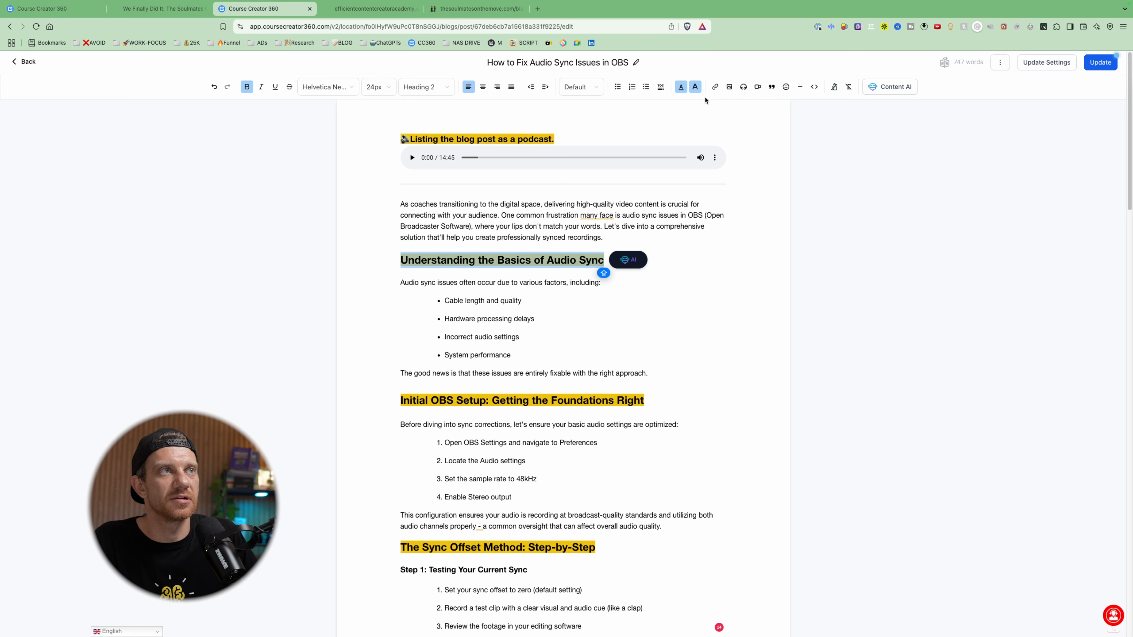
{"action": "left_click", "coordinate": [695, 87]}
{"action": "left_click", "coordinate": [641, 129]}
{"action": "left_click", "coordinate": [695, 86]}
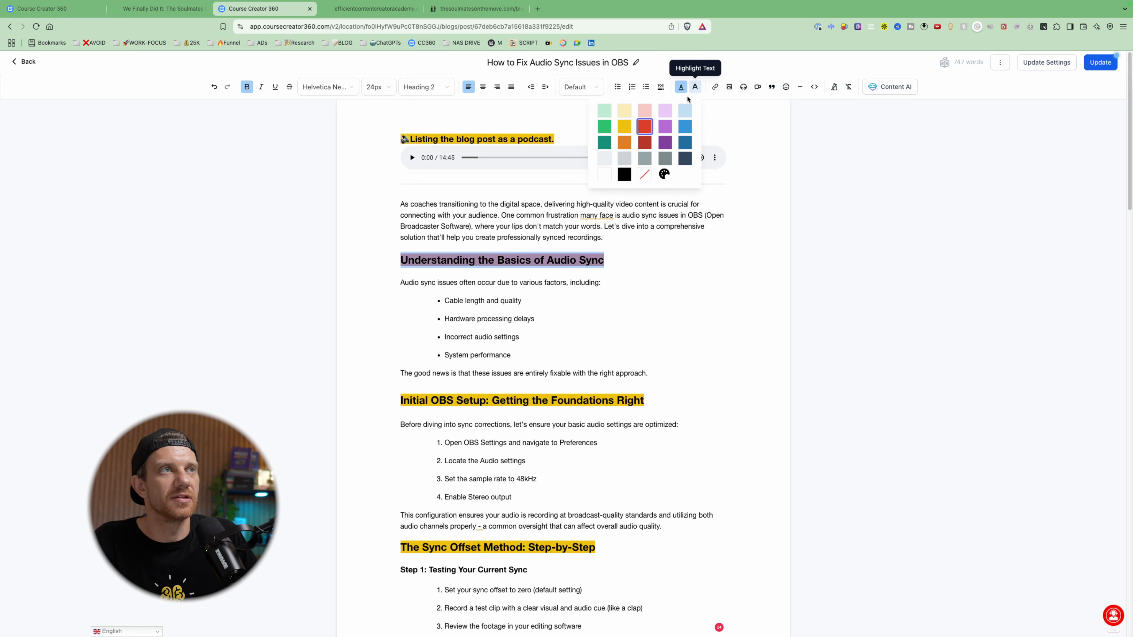
{"action": "left_click", "coordinate": [630, 127]}
{"action": "left_click", "coordinate": [1016, 172]}
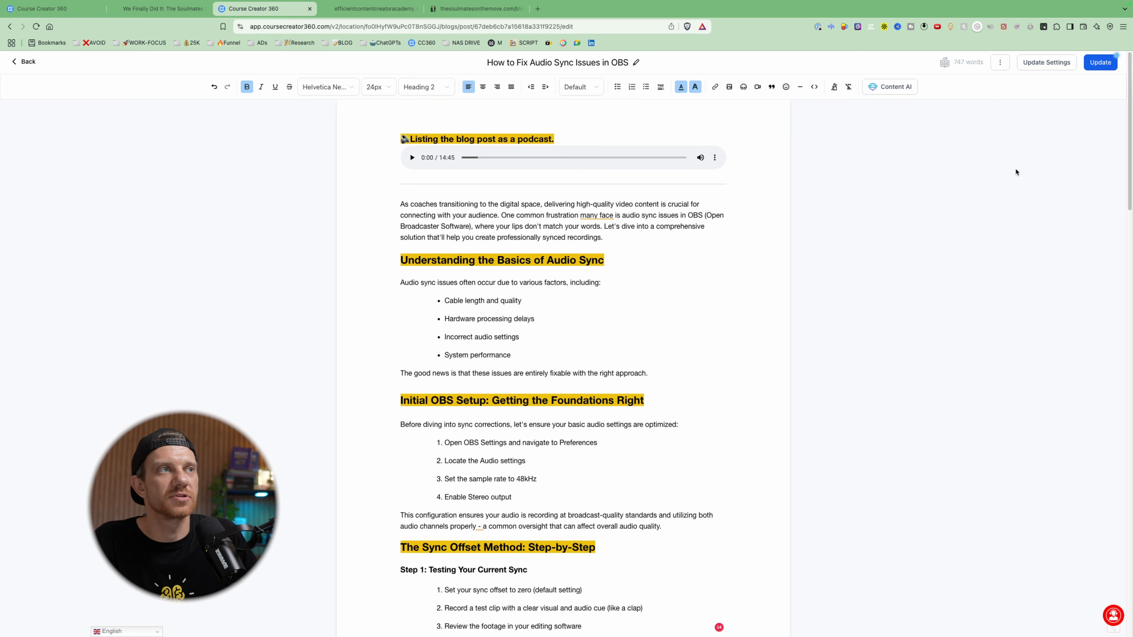
- Update the blog post and open its SEO details from the post's update settings
{"action": "left_click", "coordinate": [1101, 67]}
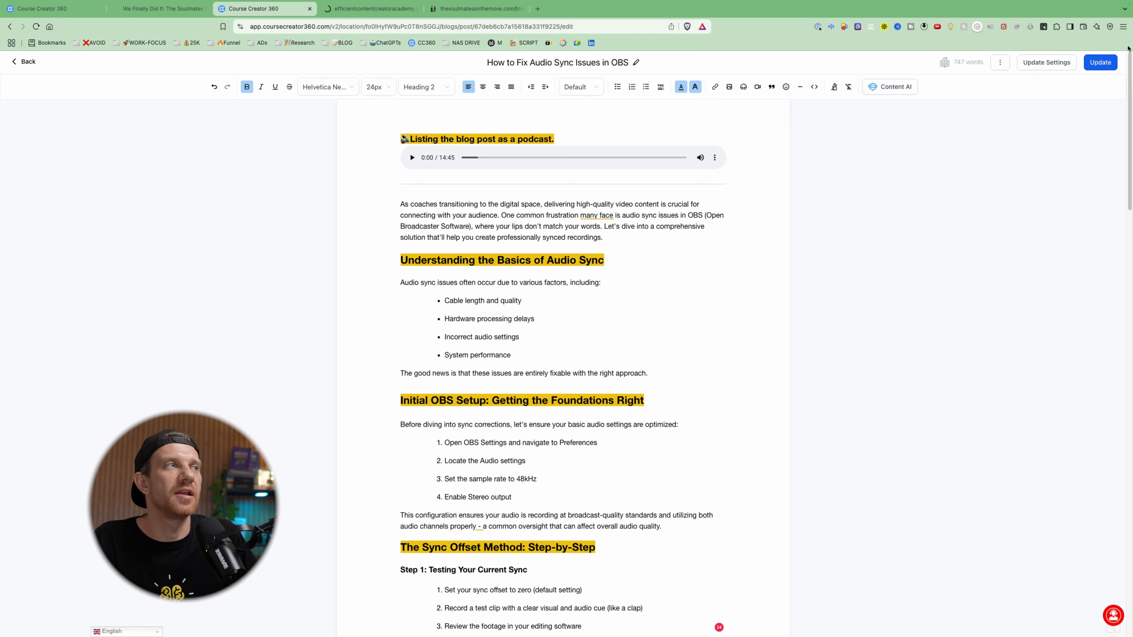
{"action": "left_click", "coordinate": [1070, 63]}
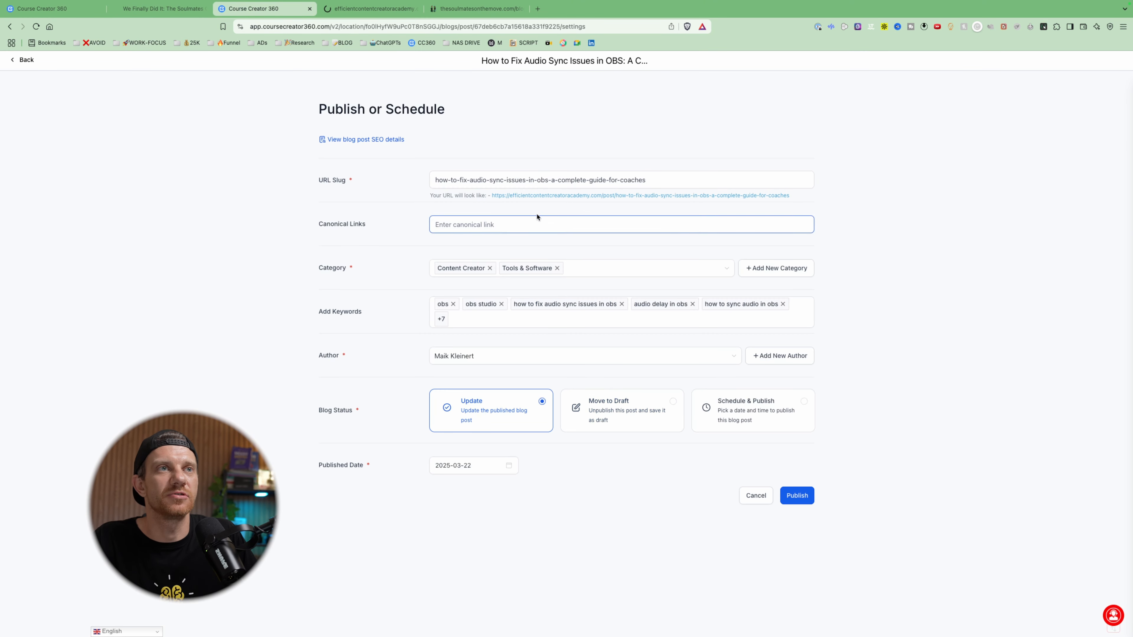
{"action": "left_click", "coordinate": [382, 140]}
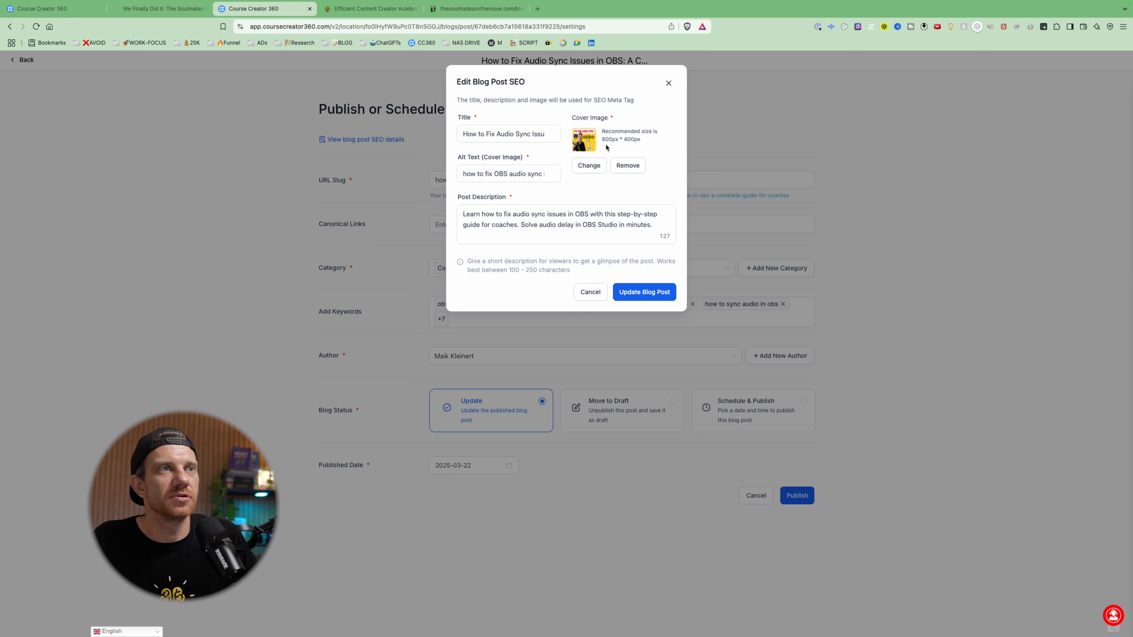
- Review the cover image alt text and post description in the SEO details and close them without changes
{"action": "left_click", "coordinate": [467, 170]}
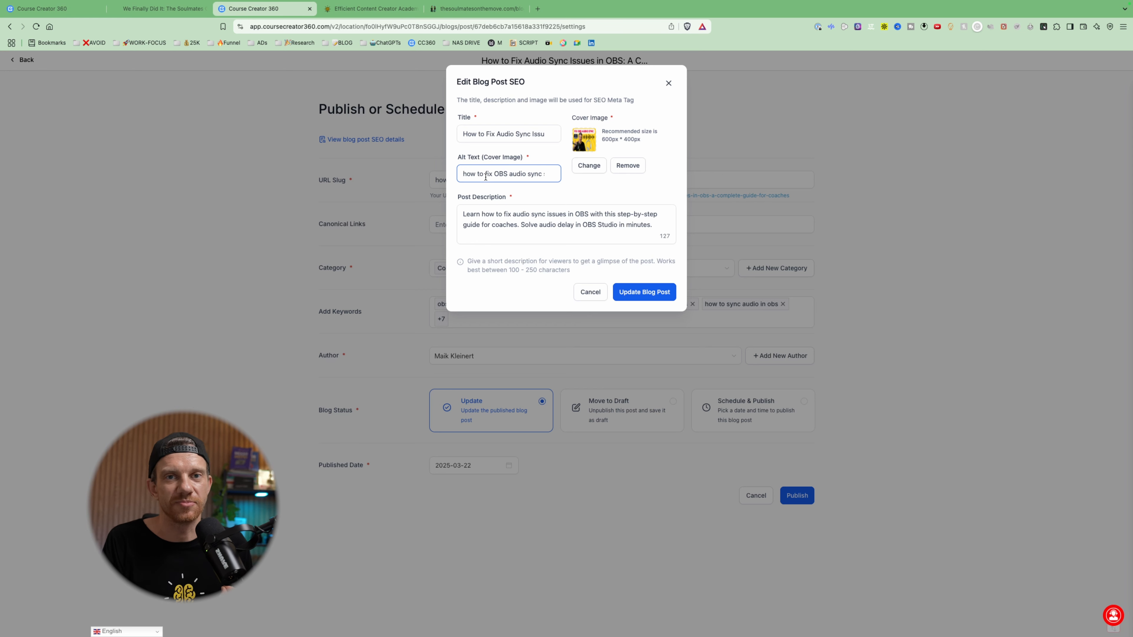
{"action": "triple_click", "coordinate": [486, 178]}
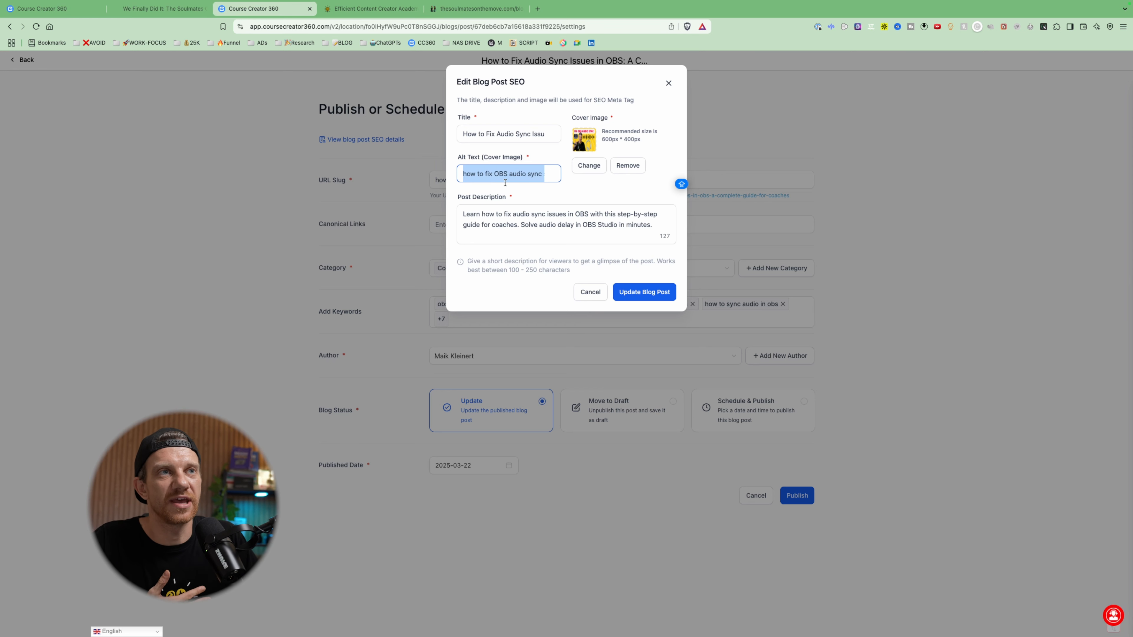
{"action": "triple_click", "coordinate": [496, 228]}
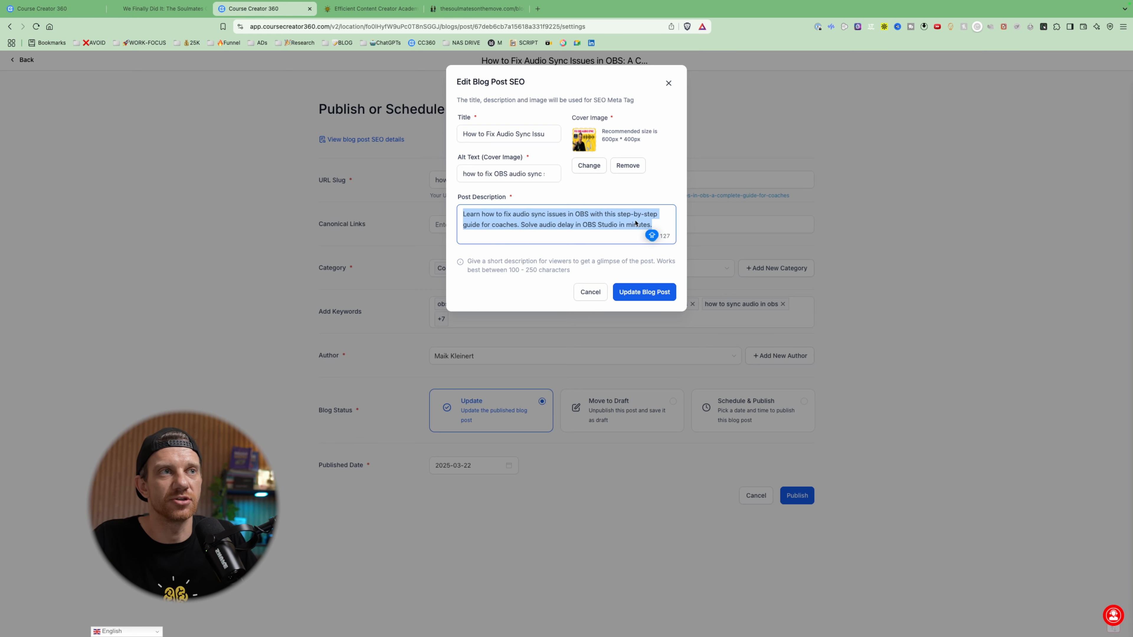
{"action": "left_click", "coordinate": [607, 227]}
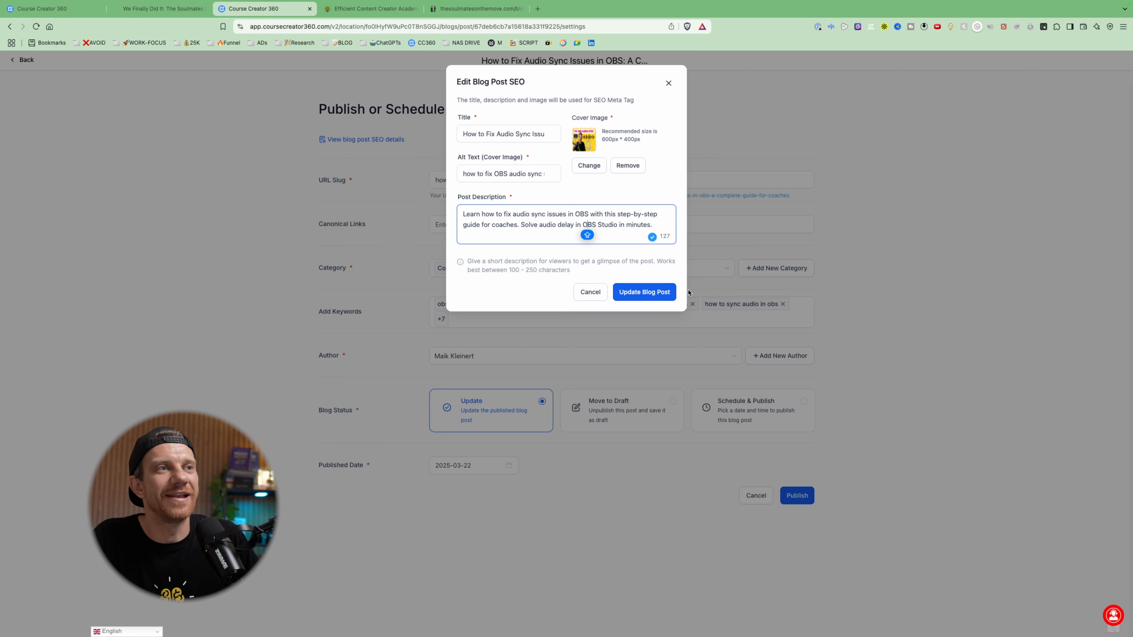
{"action": "left_click", "coordinate": [604, 297]}
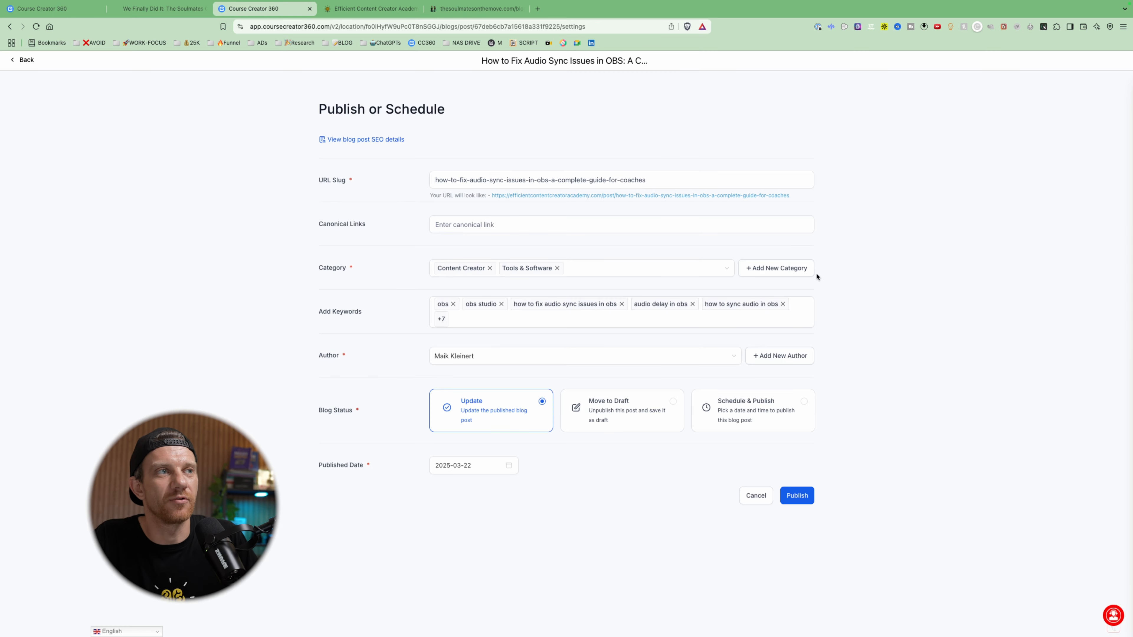
- Review the post's category options, keep the current selection, and check the URL slug
{"action": "left_click", "coordinate": [434, 268]}
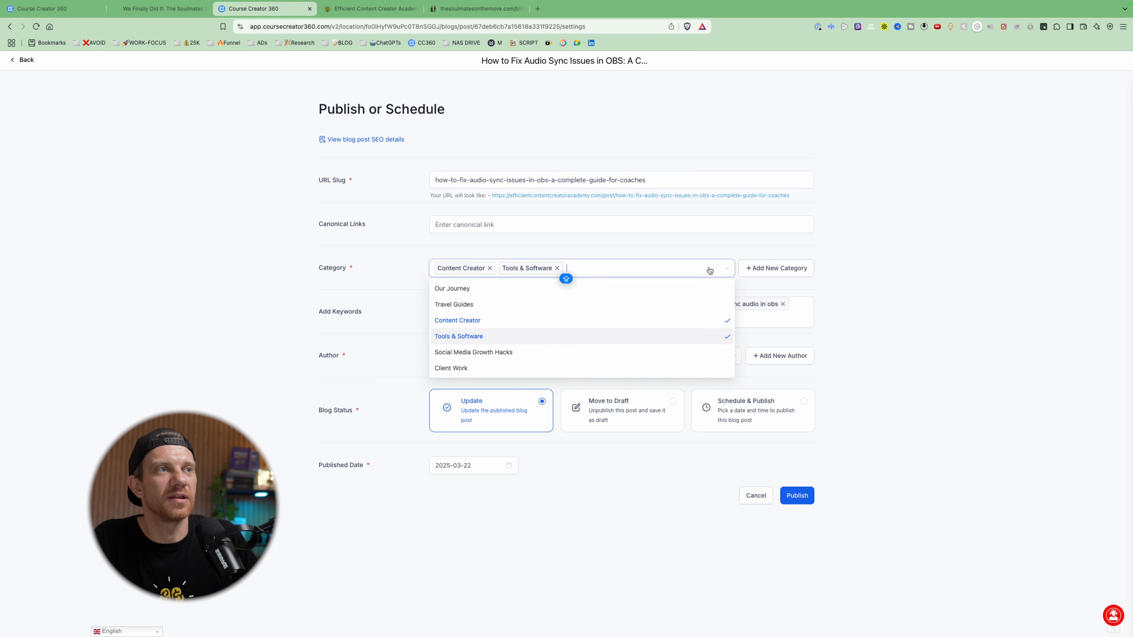
{"action": "left_click", "coordinate": [308, 267]}
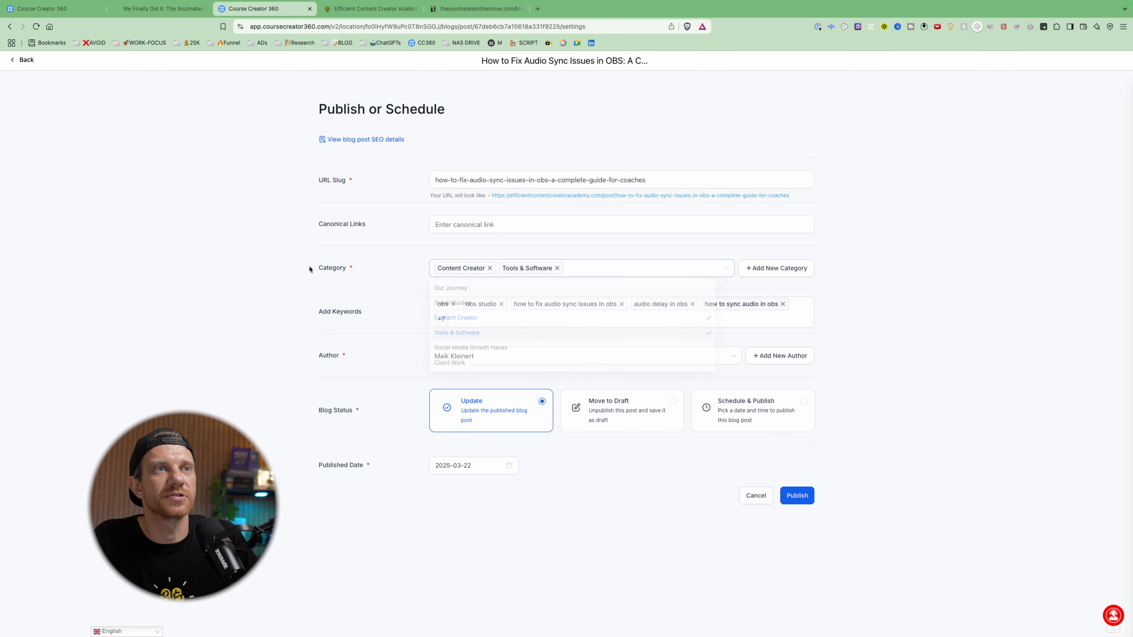
{"action": "left_click", "coordinate": [455, 179]}
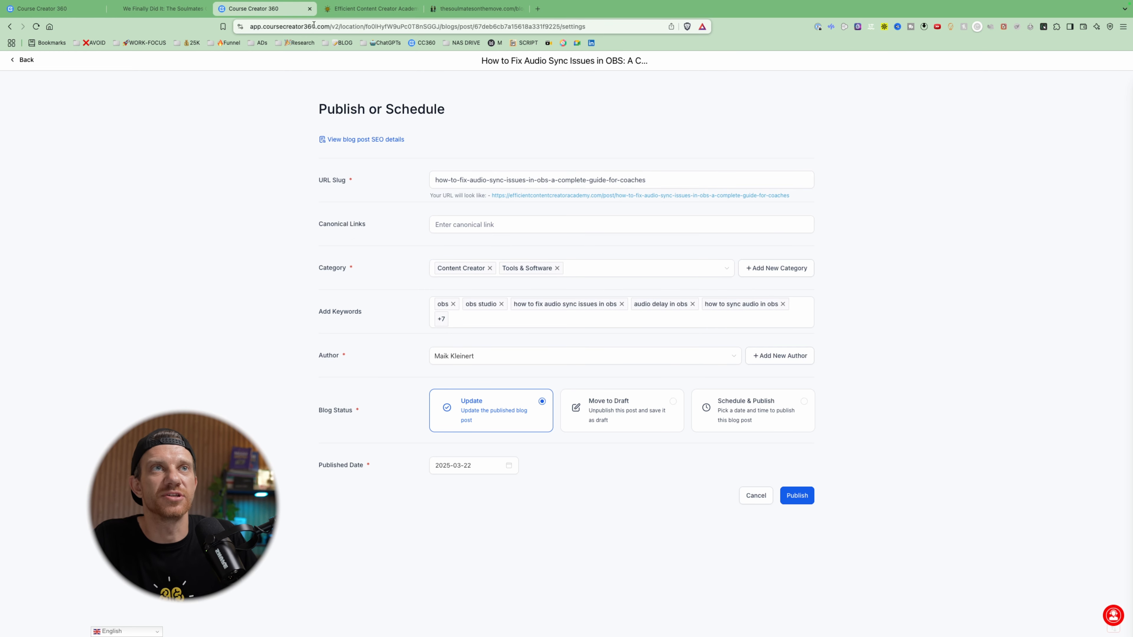
- Switch to the Efficient Content Creator Academy website, open the OBS audio sync post from its blog, and highlight the slug in the address
{"action": "left_click", "coordinate": [408, 9]}
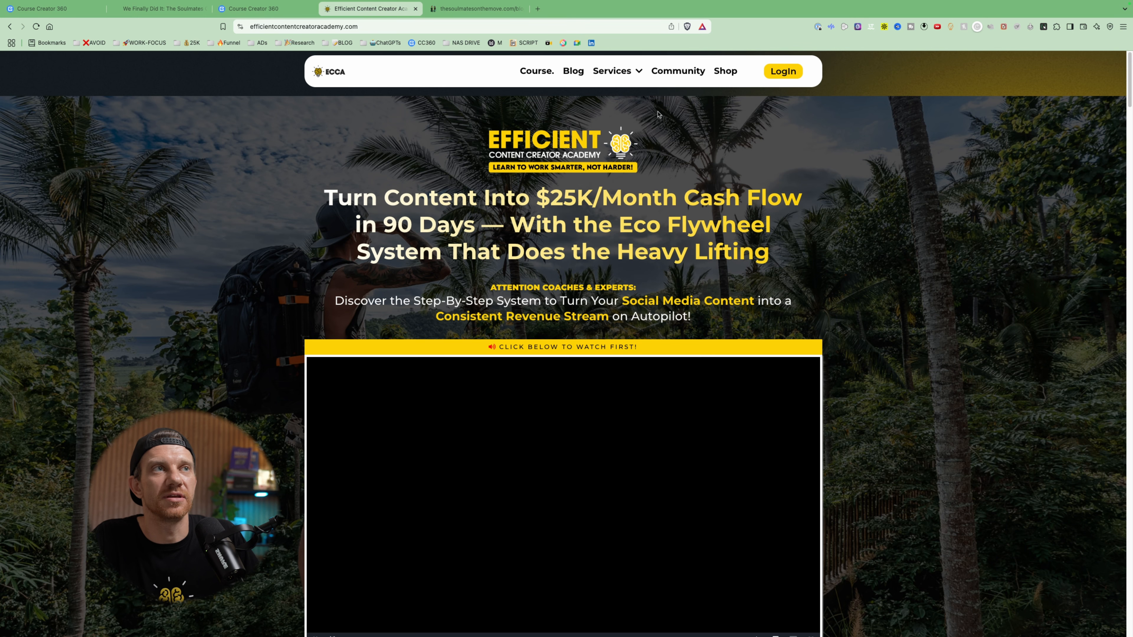
{"action": "left_click", "coordinate": [573, 70]}
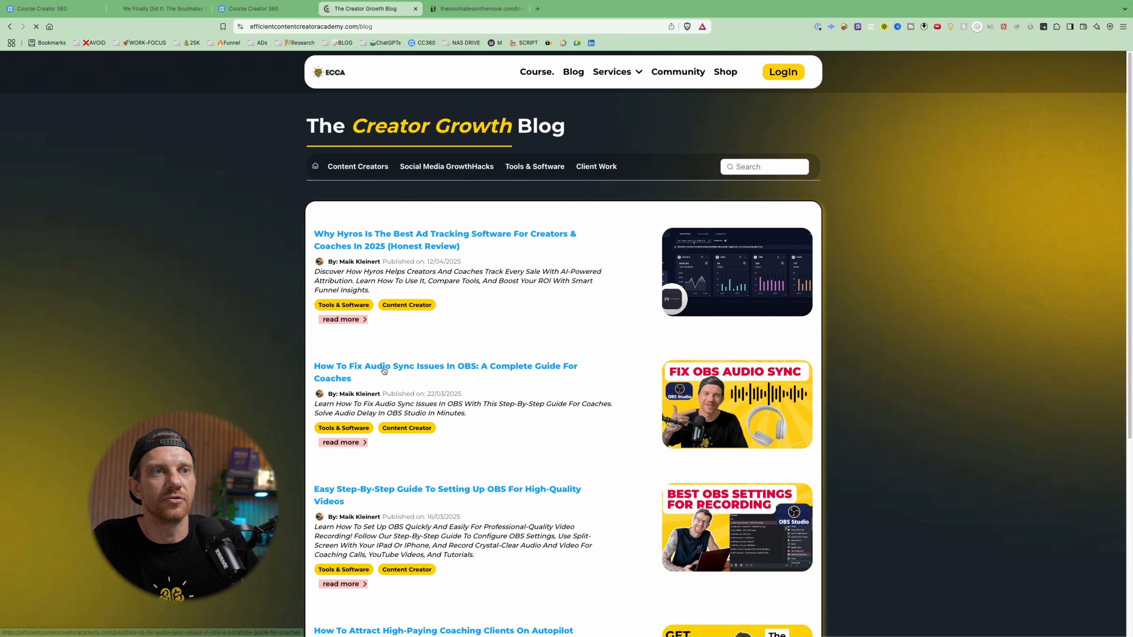
{"action": "left_click", "coordinate": [384, 371]}
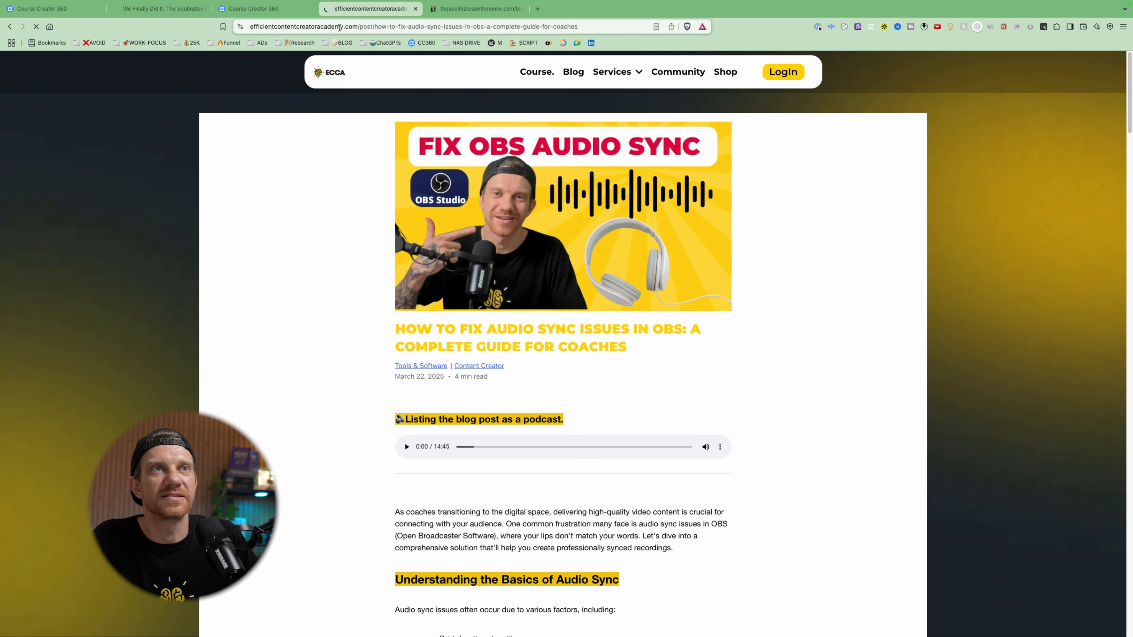
{"action": "left_click_drag", "start_coordinate": [372, 26], "coordinate": [599, 26]}
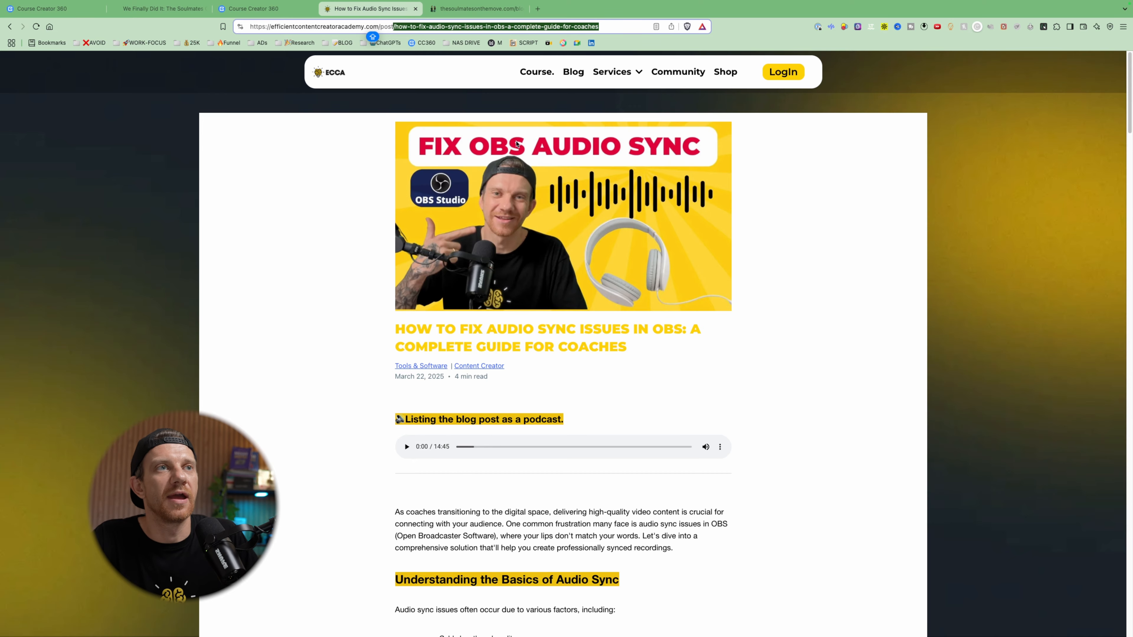
{"action": "left_click", "coordinate": [285, 12]}
{"action": "left_click", "coordinate": [374, 8]}
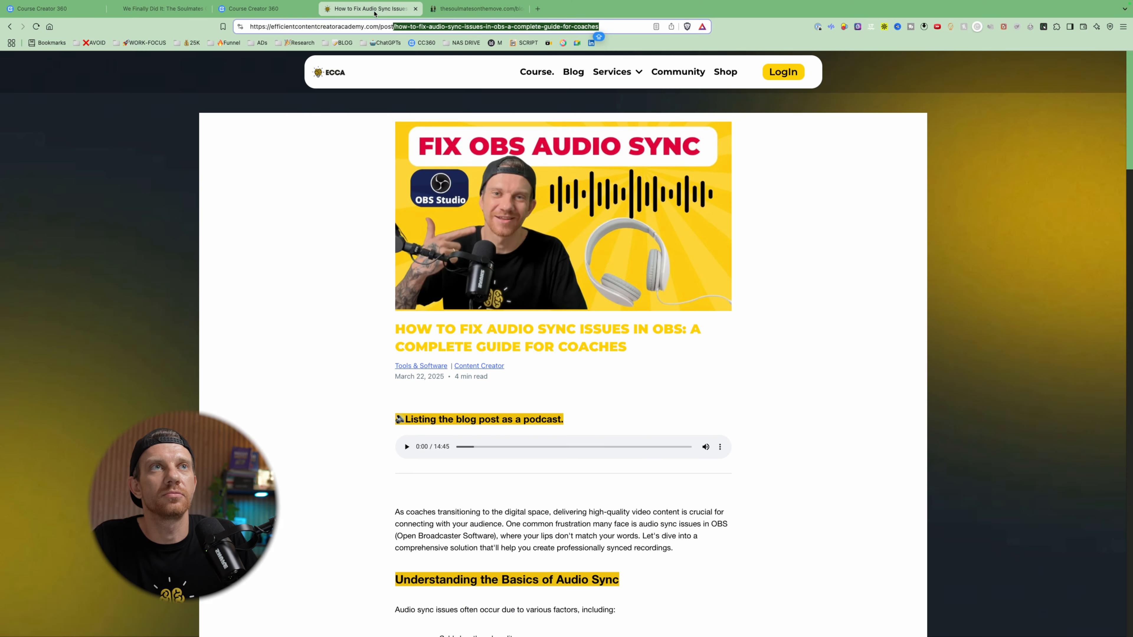
- Examine the keyword tags at the end of the live OBS audio sync post with the page enlarged
{"action": "scroll", "coordinate": [602, 326], "scroll_direction": "down", "scroll_amount": 20}
{"action": "scroll", "coordinate": [602, 326], "scroll_direction": "down", "scroll_amount": 20}
{"action": "scroll", "coordinate": [600, 334], "scroll_direction": "up", "scroll_amount": 20}
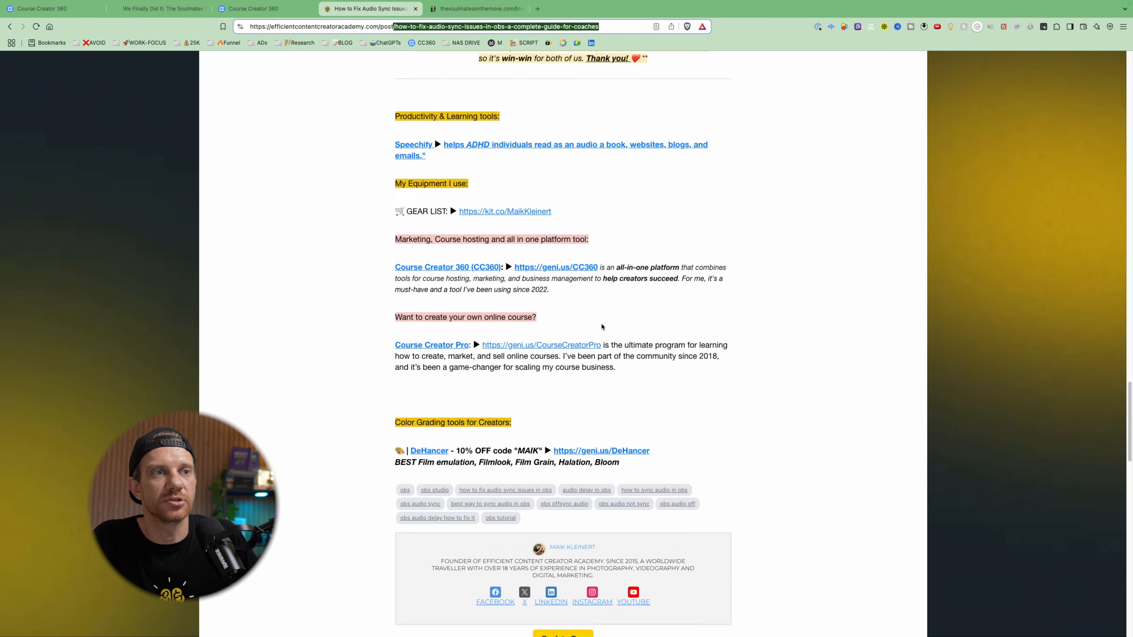
{"action": "scroll", "coordinate": [597, 342], "scroll_direction": "down", "scroll_amount": 6}
{"action": "key", "text": "super+plus"}
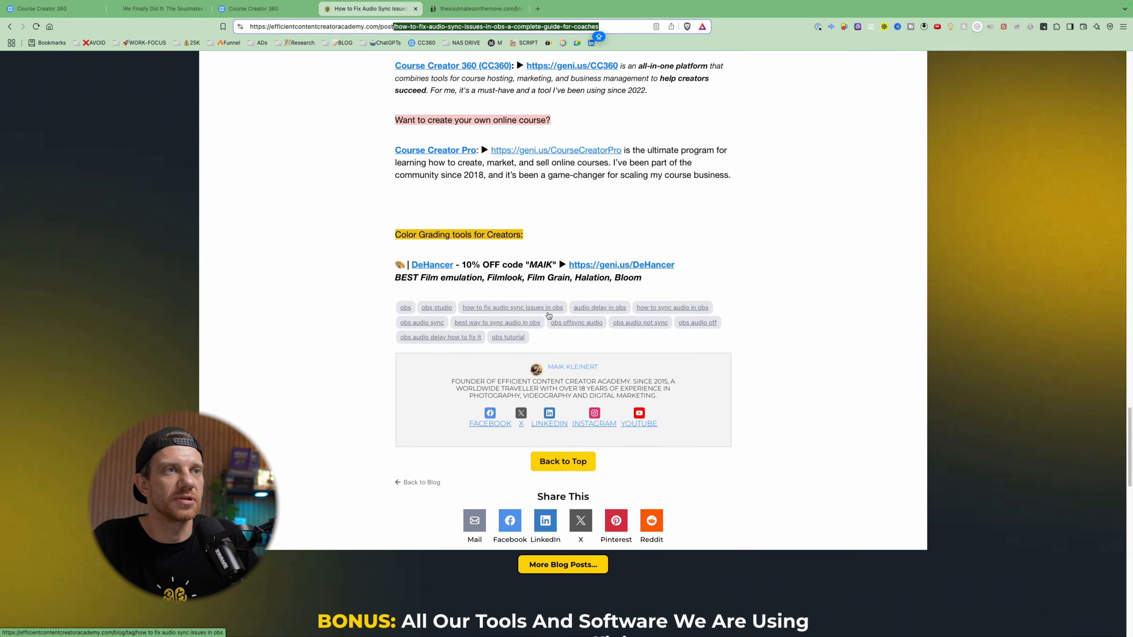
- Return to the post's publish settings in Course Creator 360 and inspect the keywords field and category list
{"action": "left_click", "coordinate": [263, 8]}
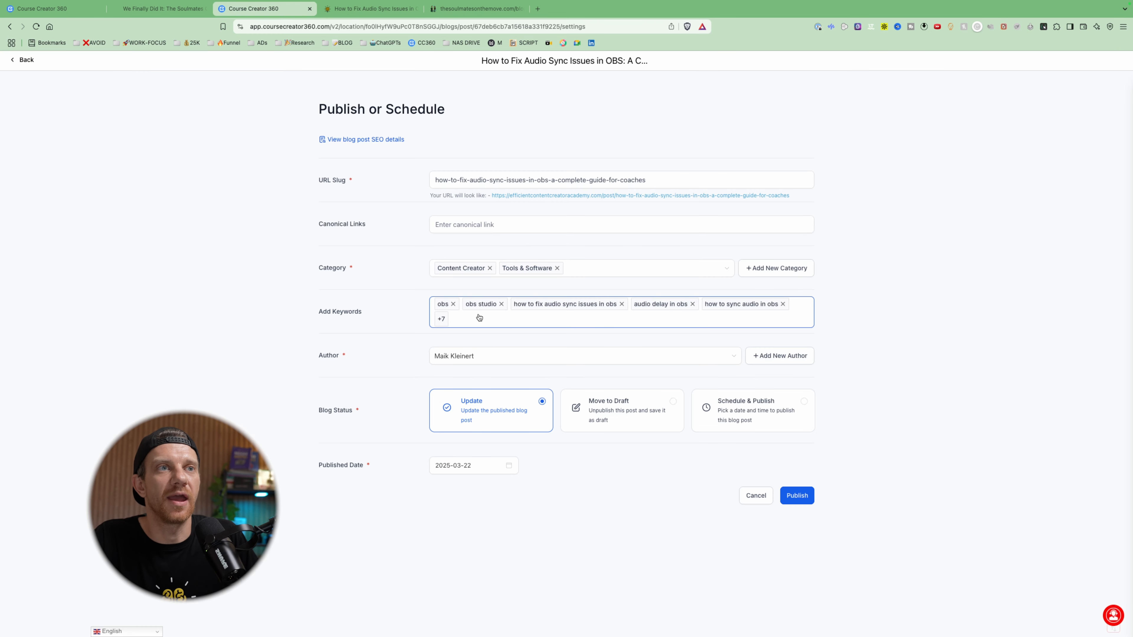
{"action": "left_click", "coordinate": [560, 319]}
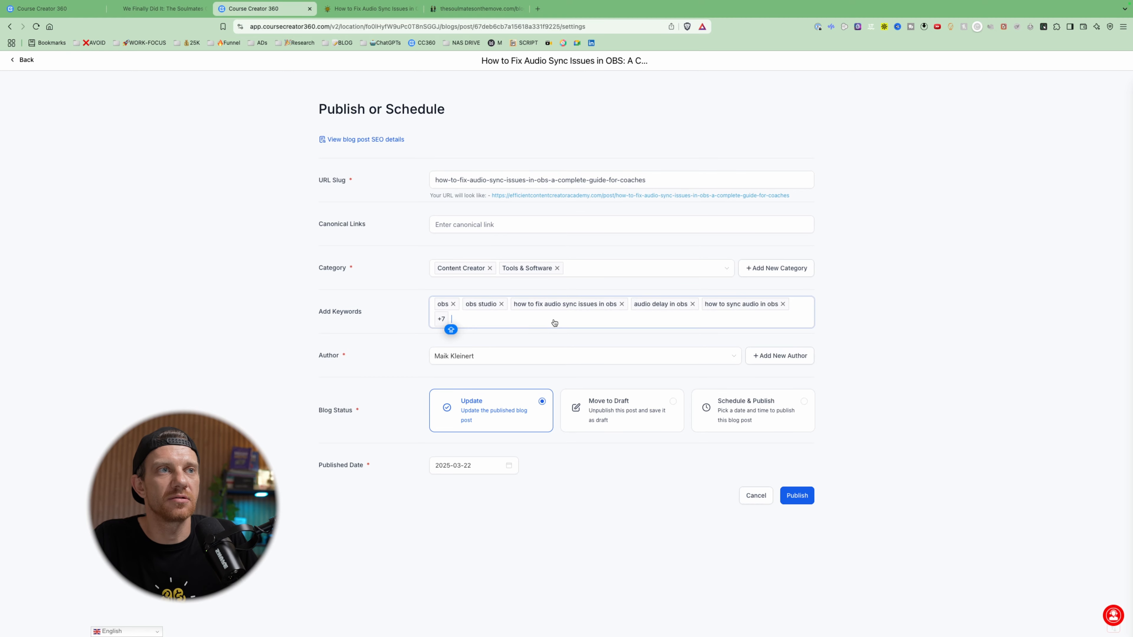
{"action": "left_click", "coordinate": [645, 268]}
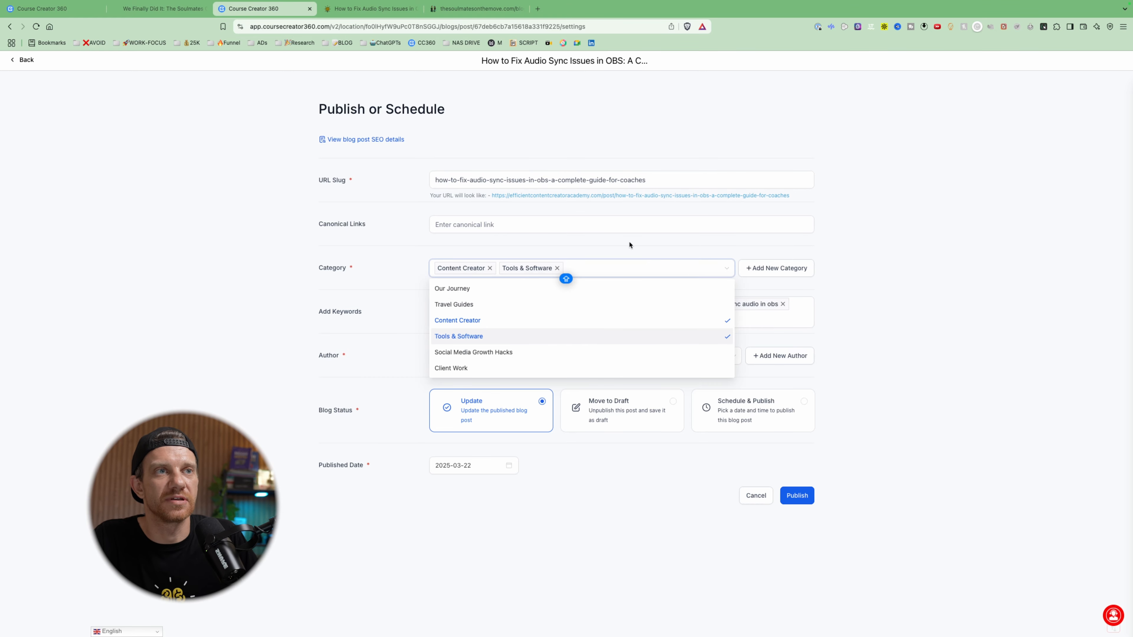
- Switch back to the live website and open The Creator Growth Blog page to examine its category navigation
{"action": "left_click", "coordinate": [393, 9]}
{"action": "scroll", "coordinate": [510, 178], "scroll_direction": "up", "scroll_amount": 20}
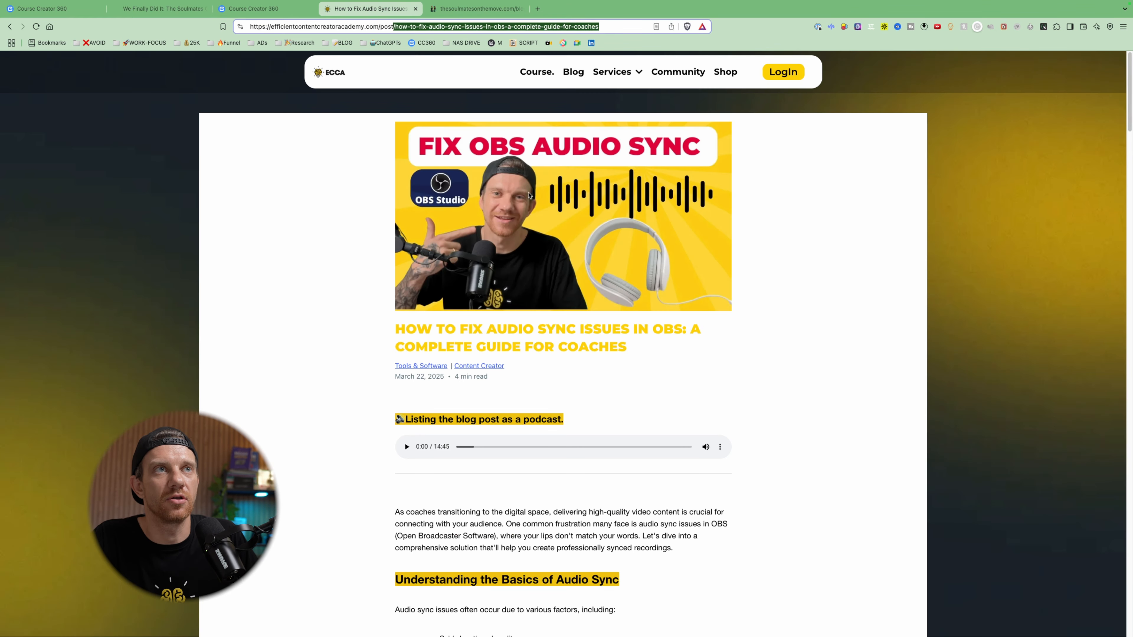
{"action": "left_click", "coordinate": [573, 72]}
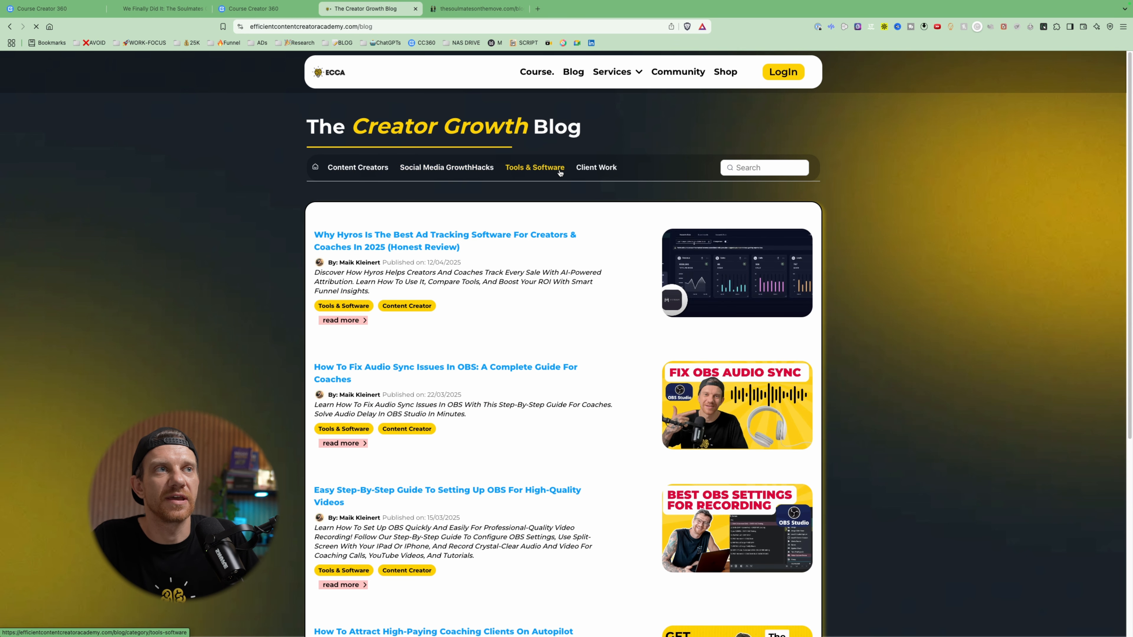
- Return to the publish settings in Course Creator 360 and review the author options without changing the selected author
{"action": "left_click", "coordinate": [253, 9]}
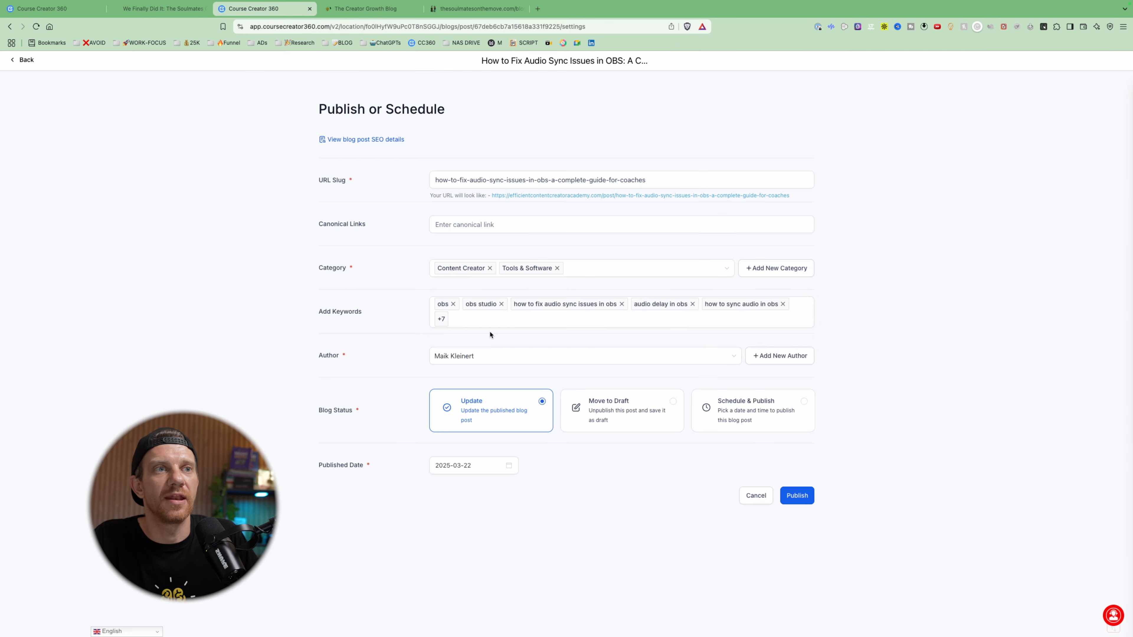
{"action": "left_click", "coordinate": [517, 361]}
{"action": "left_click", "coordinate": [383, 366]}
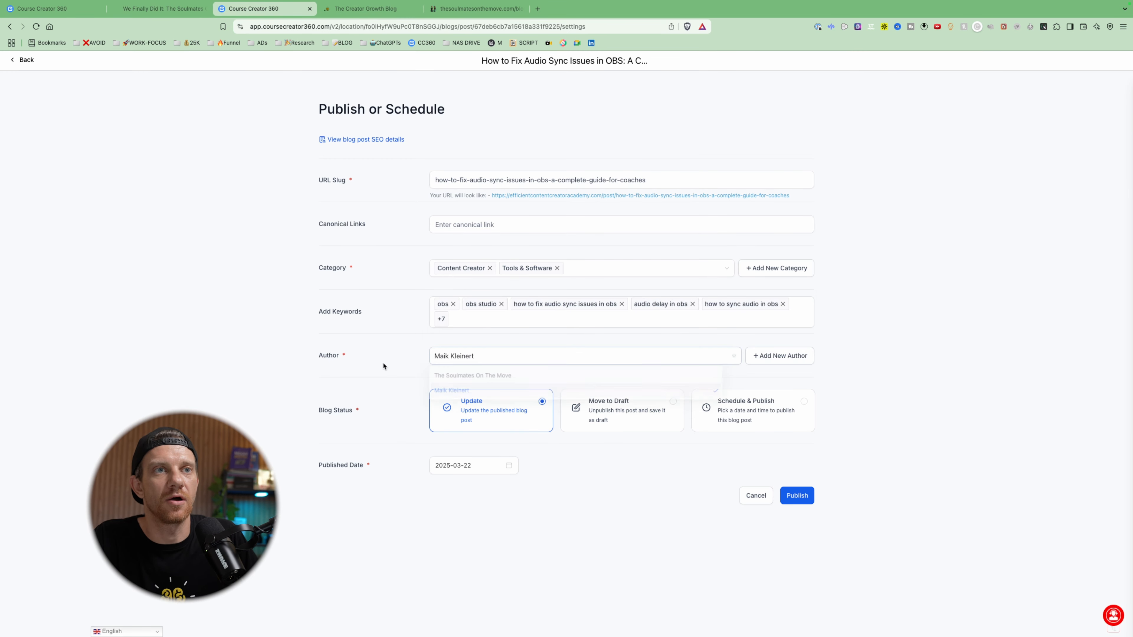